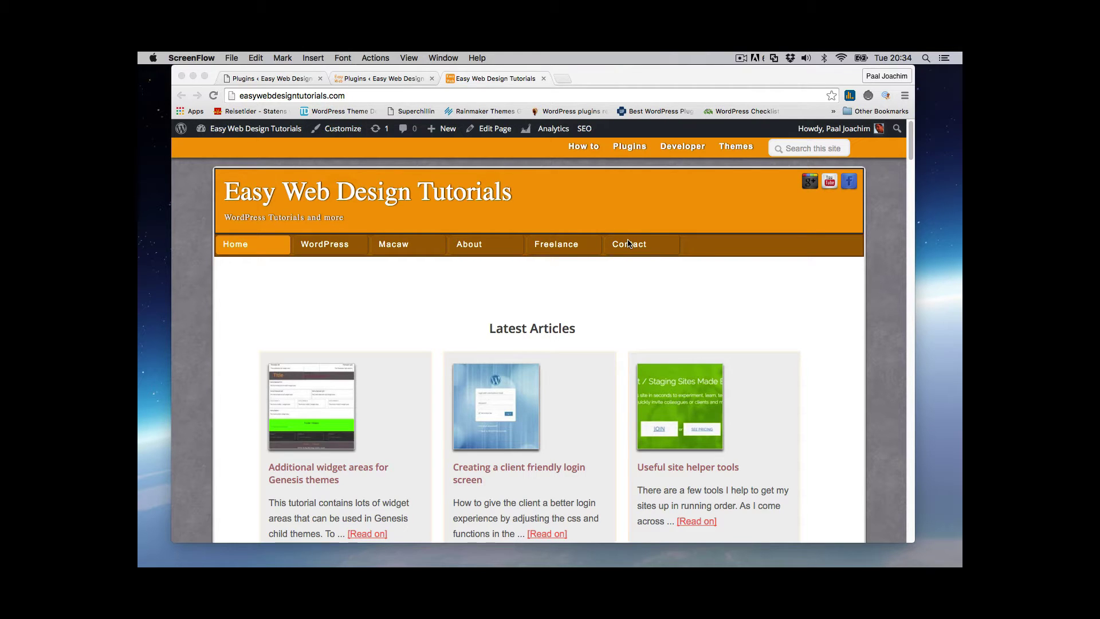
Export all content from the live easywebdesigntutorials.com site as a WordPress XML file.
left_click(376, 79)
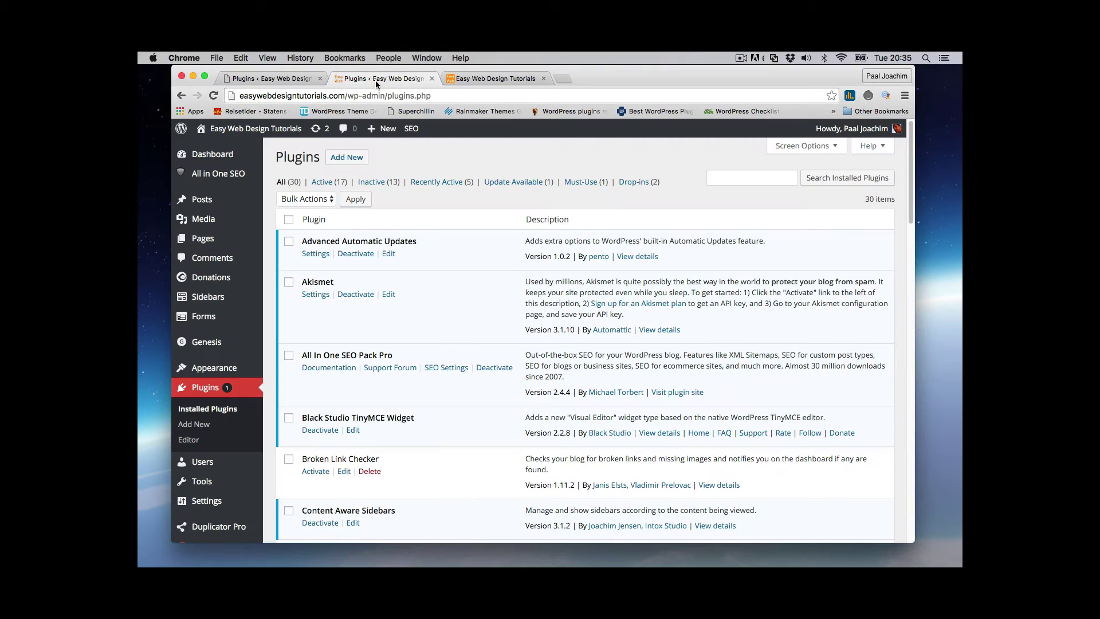
mouse_move(251, 487)
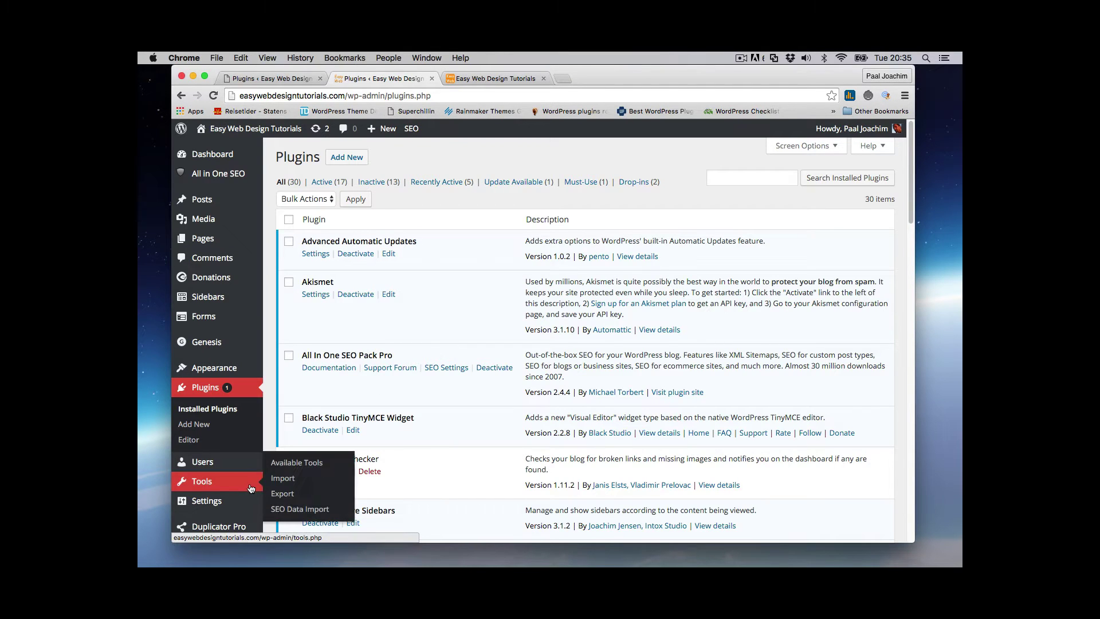
left_click(282, 493)
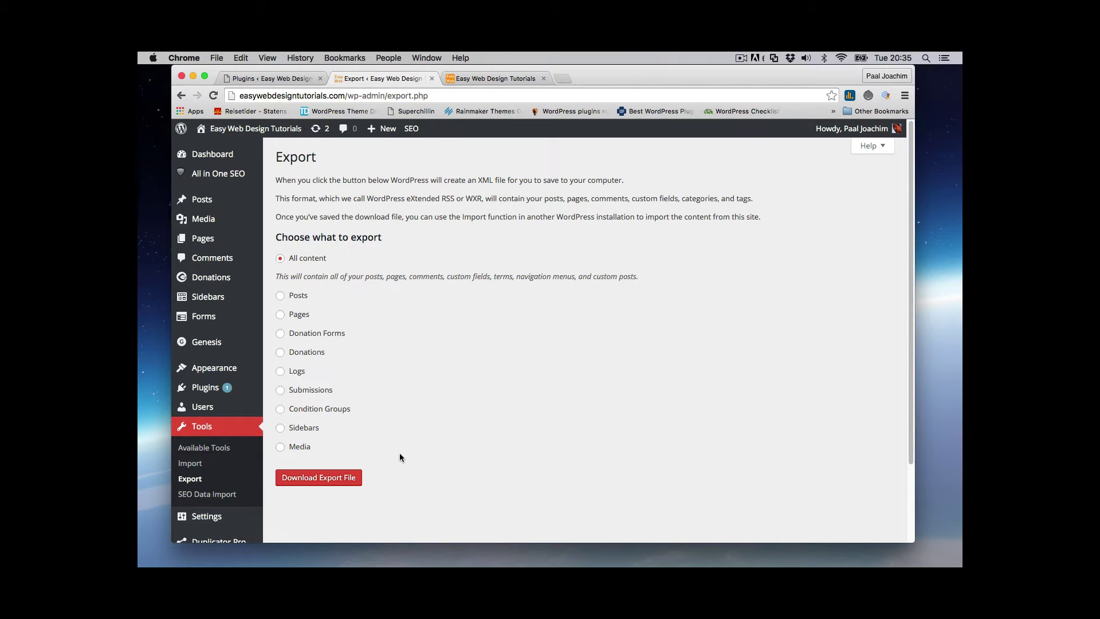
left_click(356, 473)
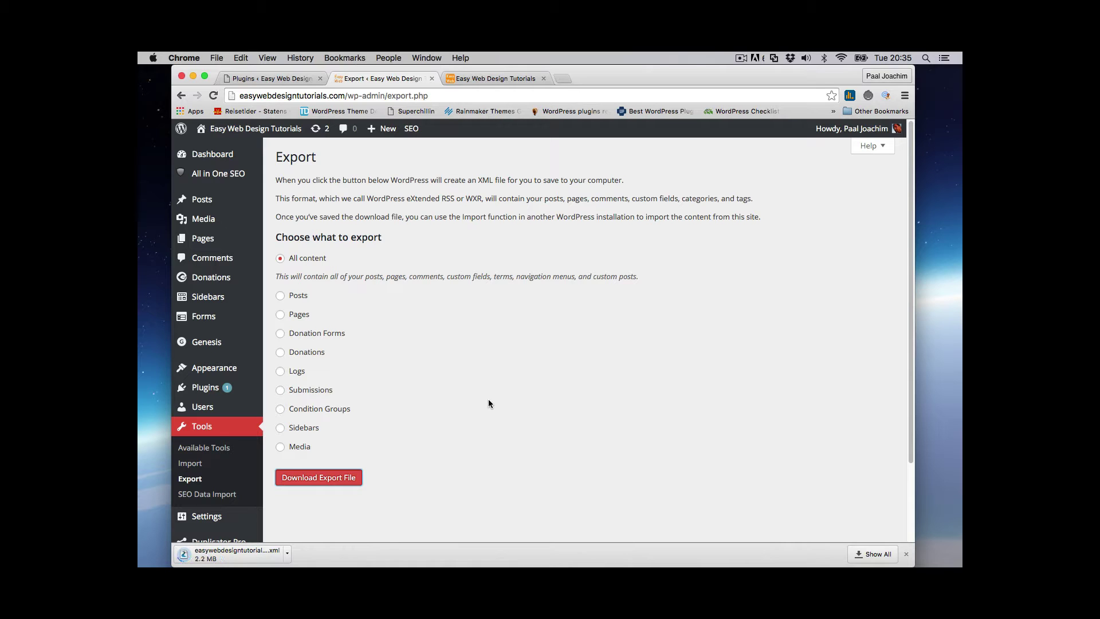
Switch to the local easywebdesigntutorials.dev admin and review its installed plugins.
left_click(269, 80)
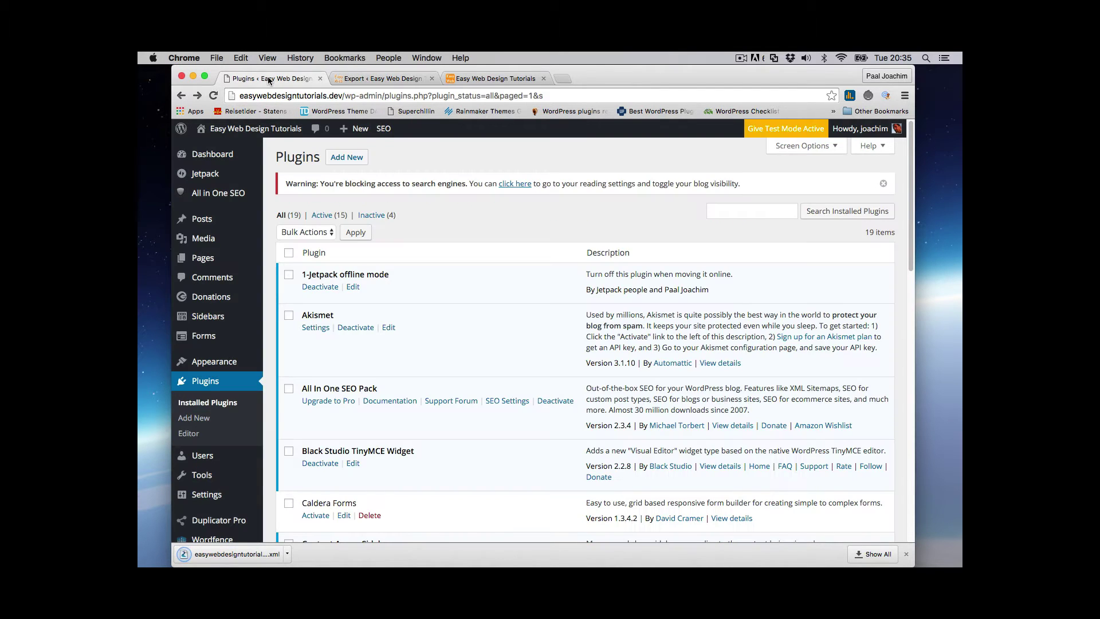
double_click(333, 96)
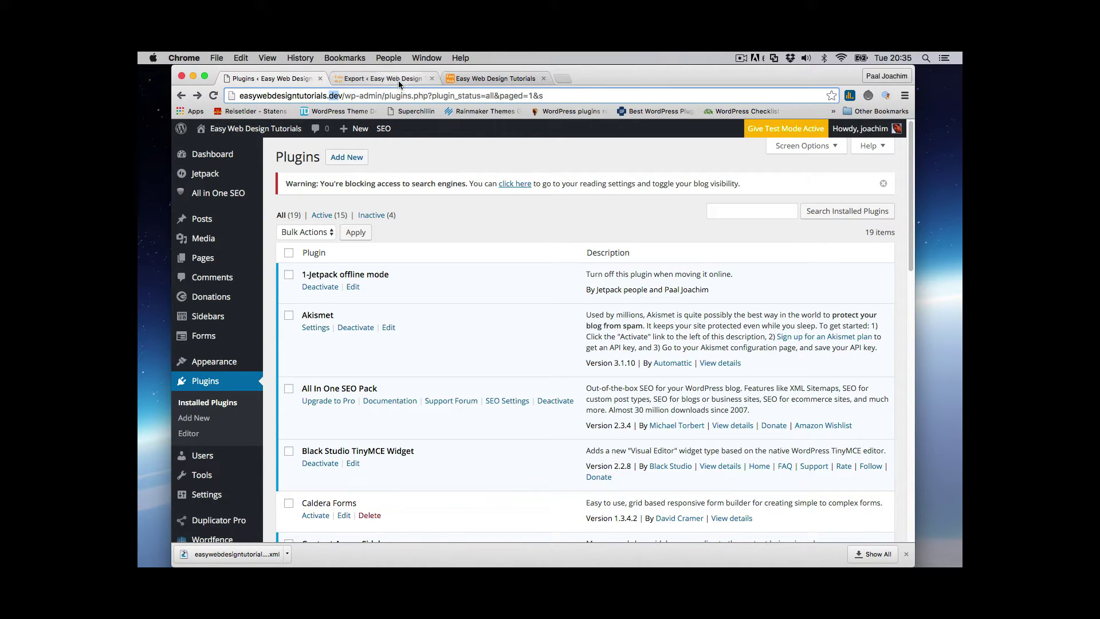
scroll(466, 434, "down", 5)
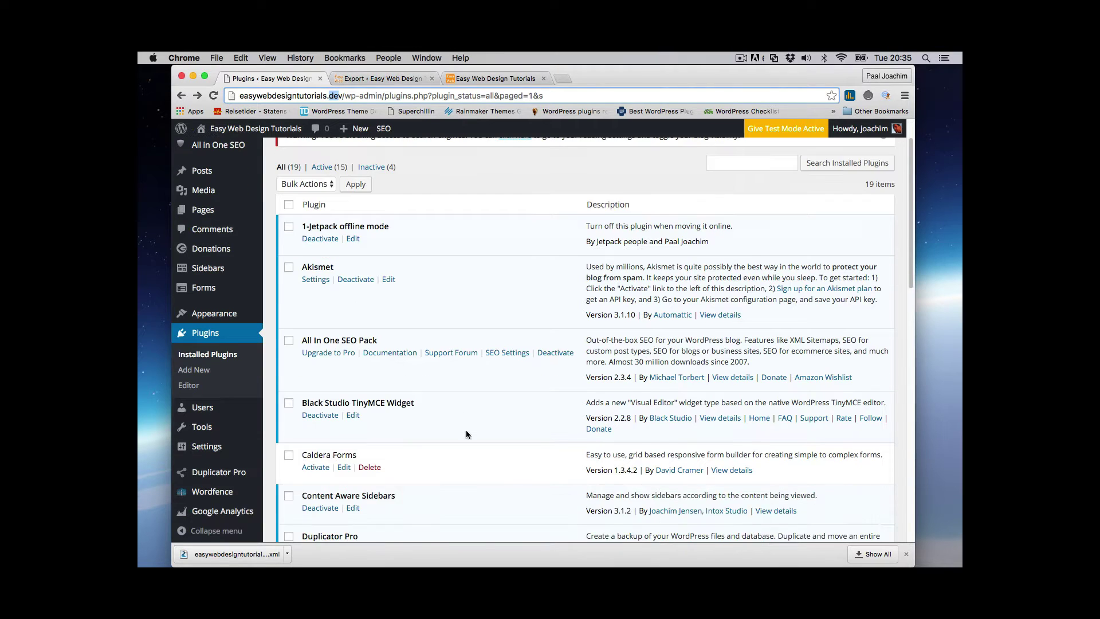
scroll(465, 434, "down", 1)
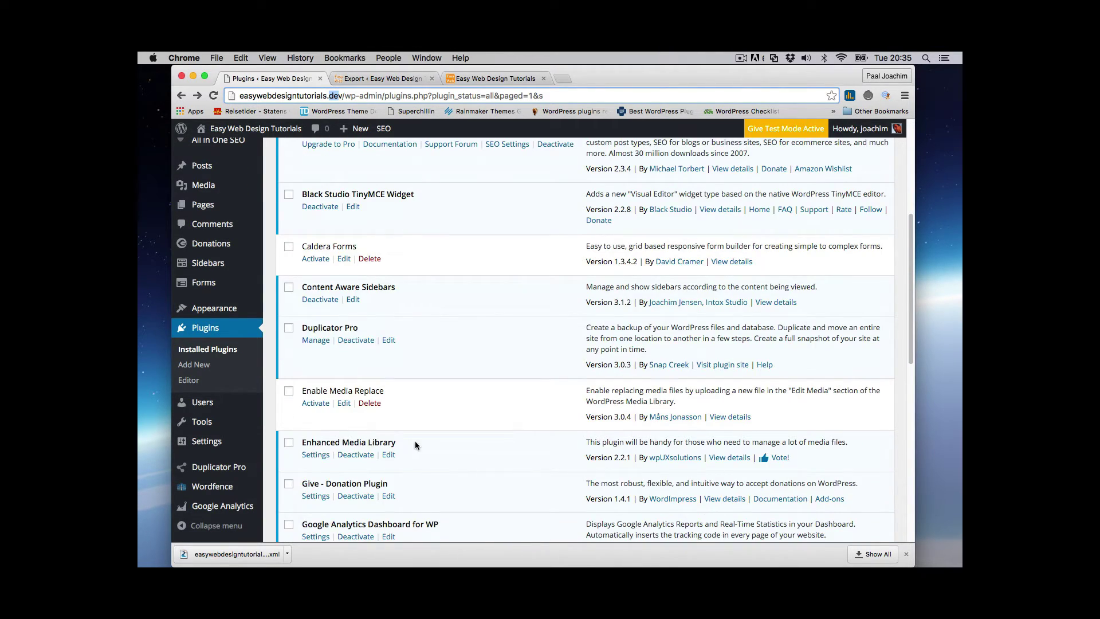
scroll(415, 441, "up", 2)
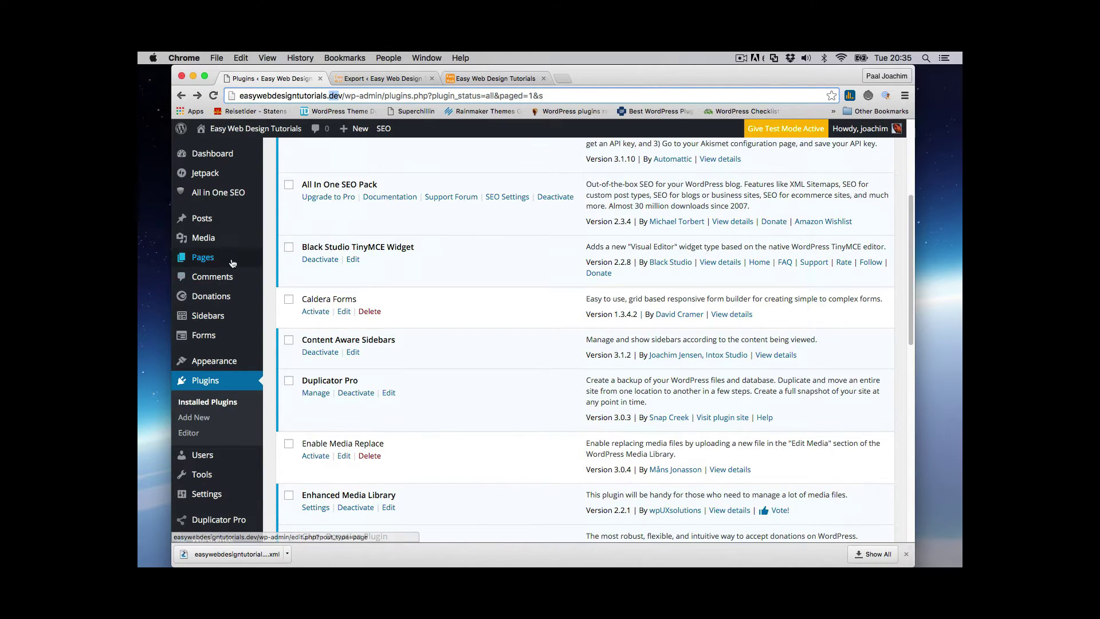
Check the local site's media library and media categories for existing content.
mouse_move(229, 241)
left_click(294, 245)
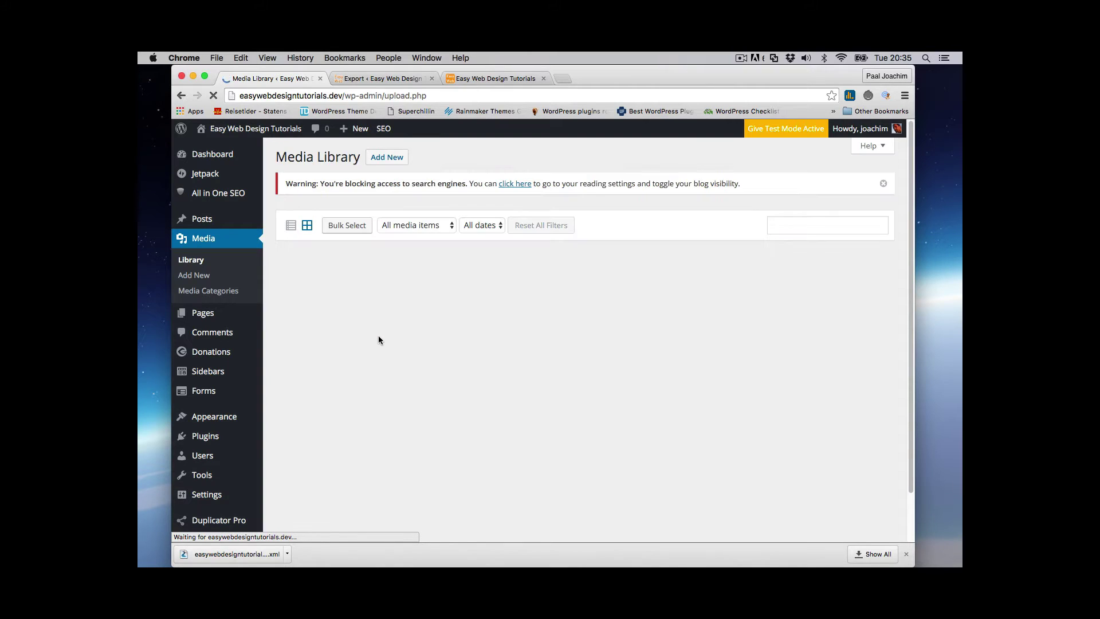
left_click(226, 291)
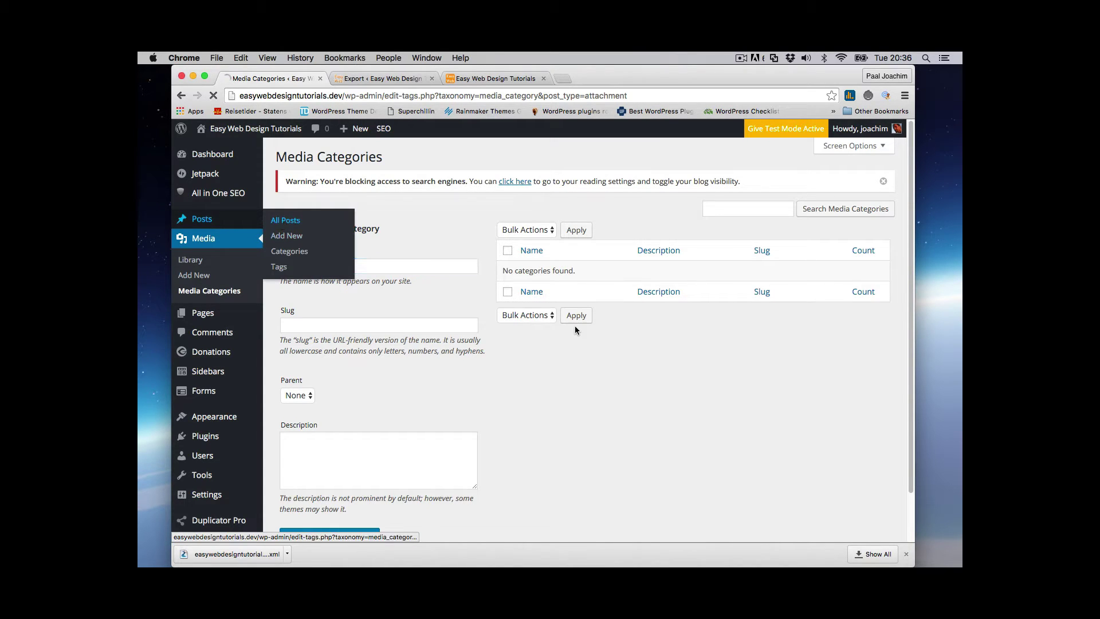
Check the local site's existing posts and post categories.
left_click(282, 218)
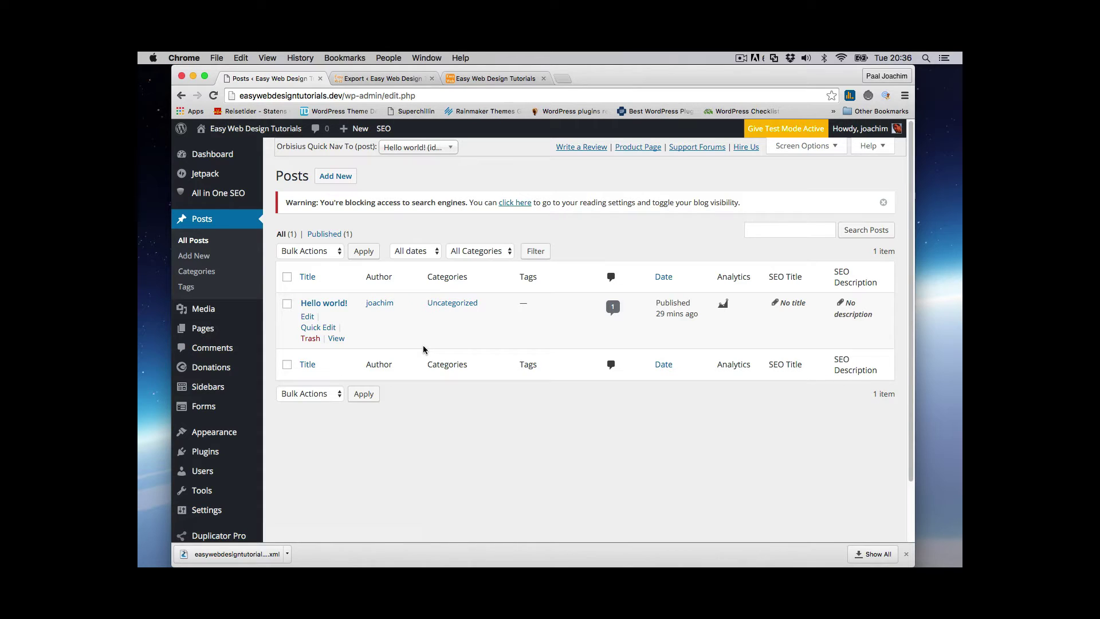
left_click(208, 272)
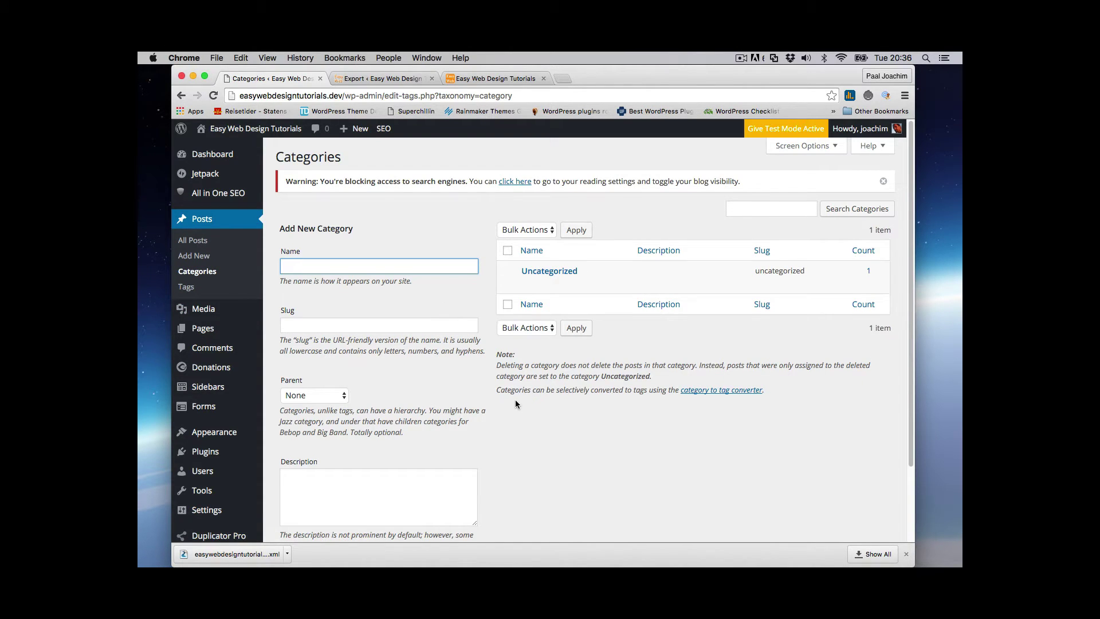
scroll(515, 400, "down", 2)
Check the local site's existing pages and navigation menus.
mouse_move(235, 272)
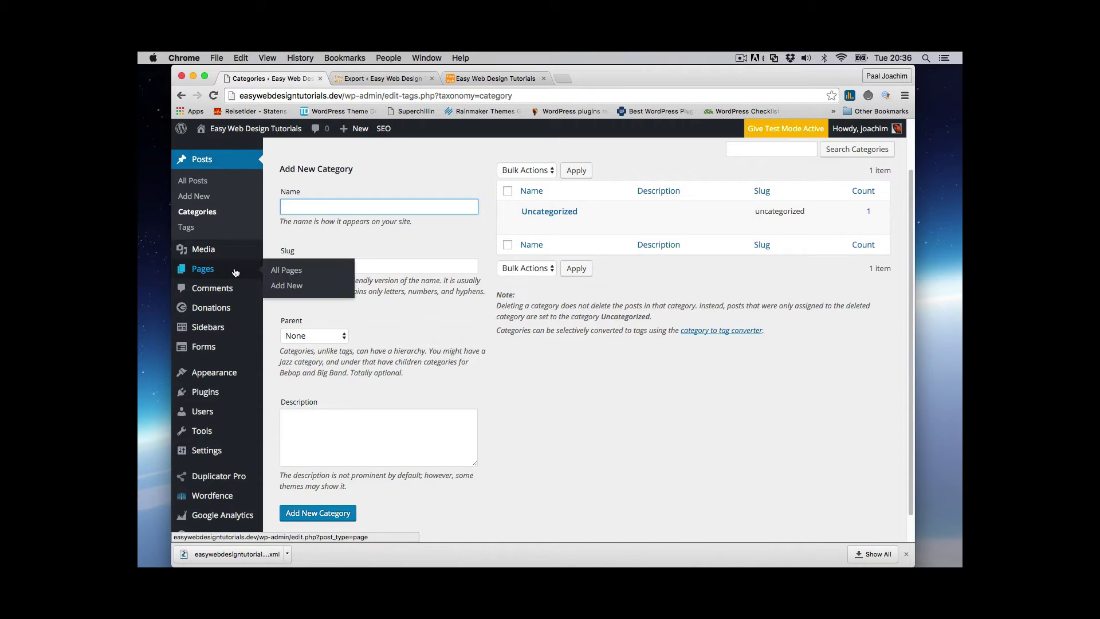
left_click(286, 270)
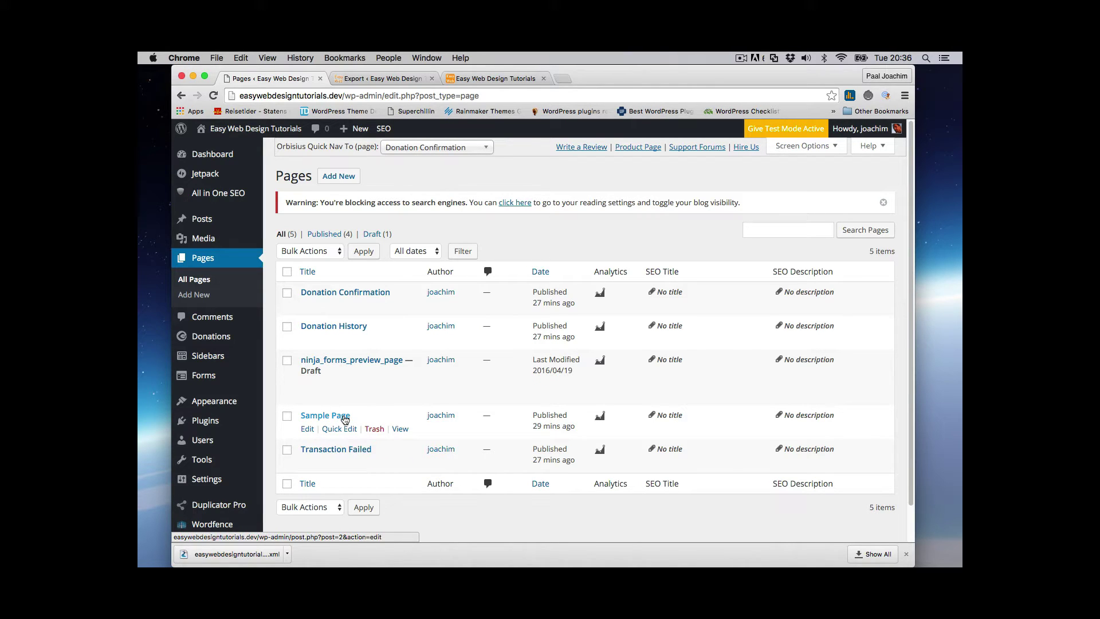
mouse_move(228, 408)
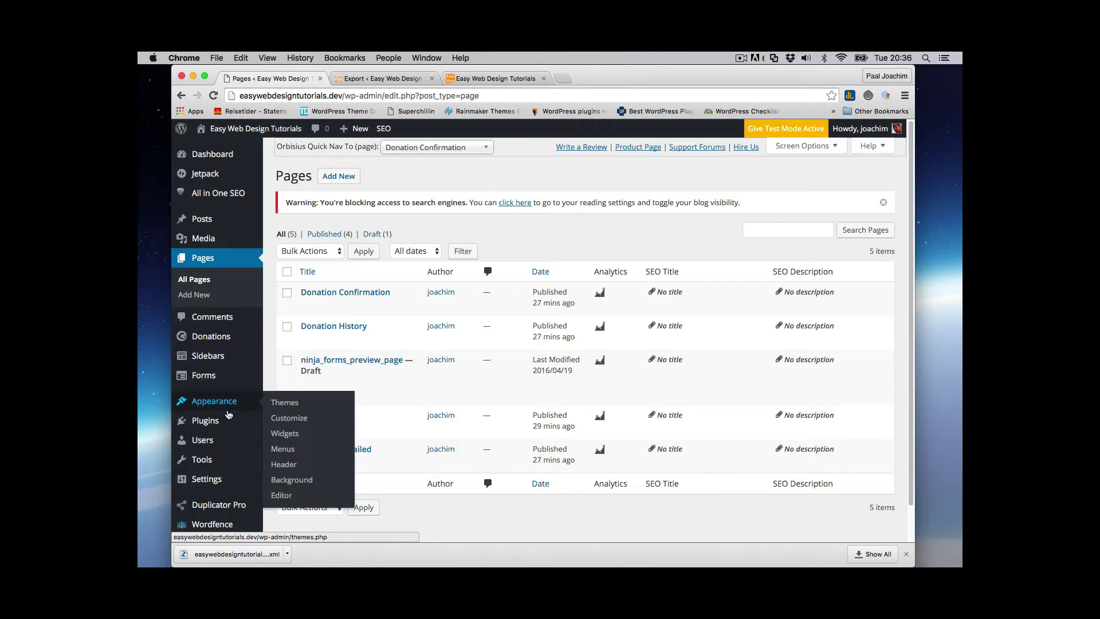
left_click(286, 450)
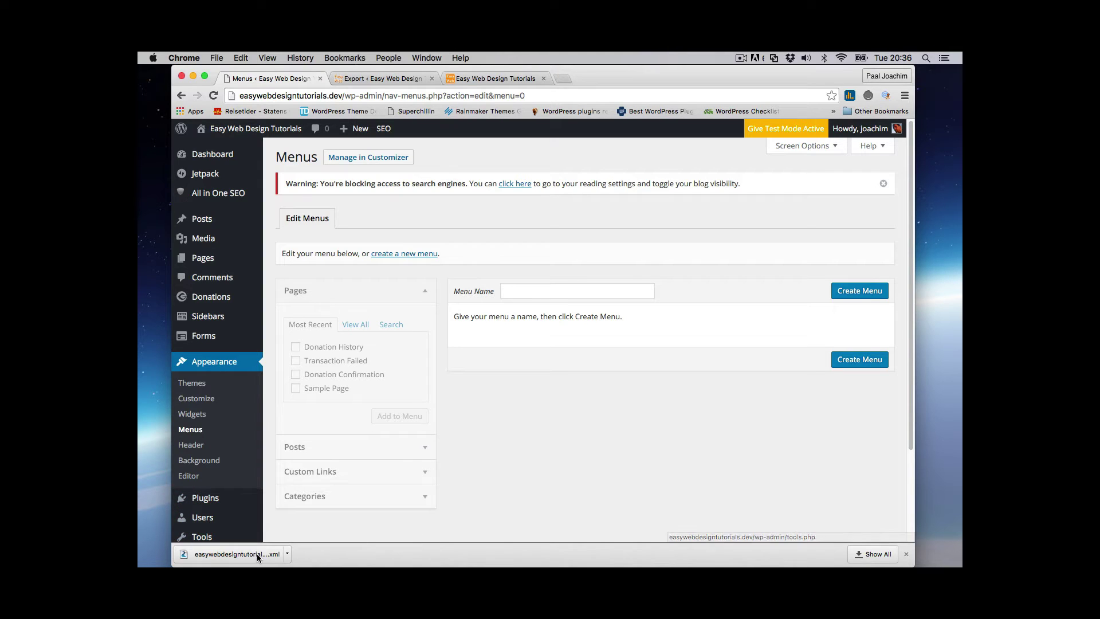
scroll(496, 424, "down", 3)
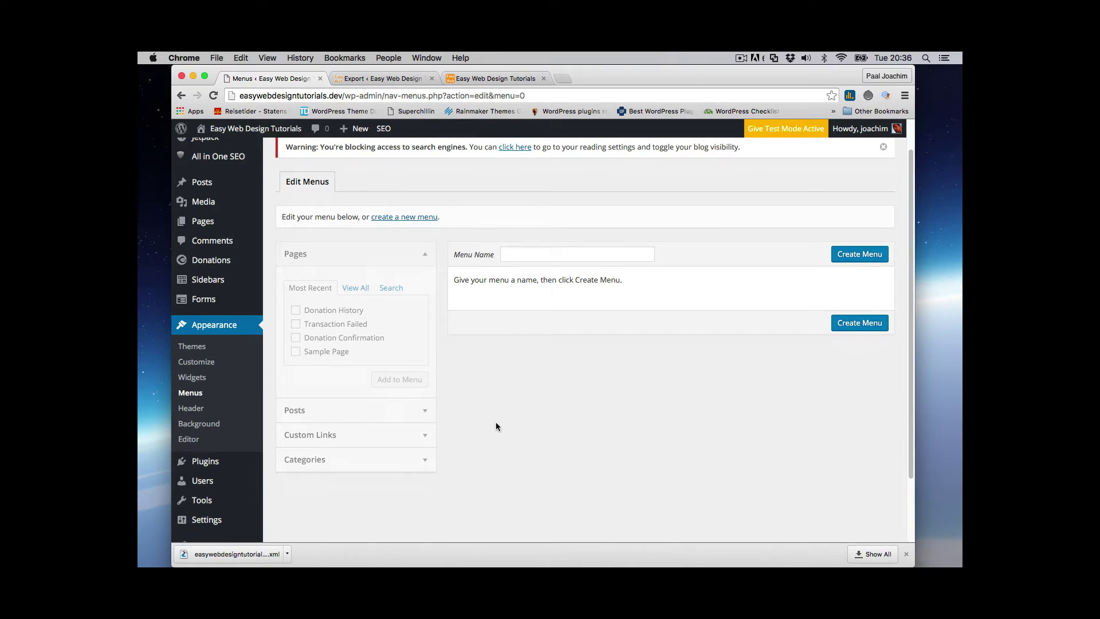
Install the WordPress Importer plugin on the local site, then activate it and run the importer.
mouse_move(206, 483)
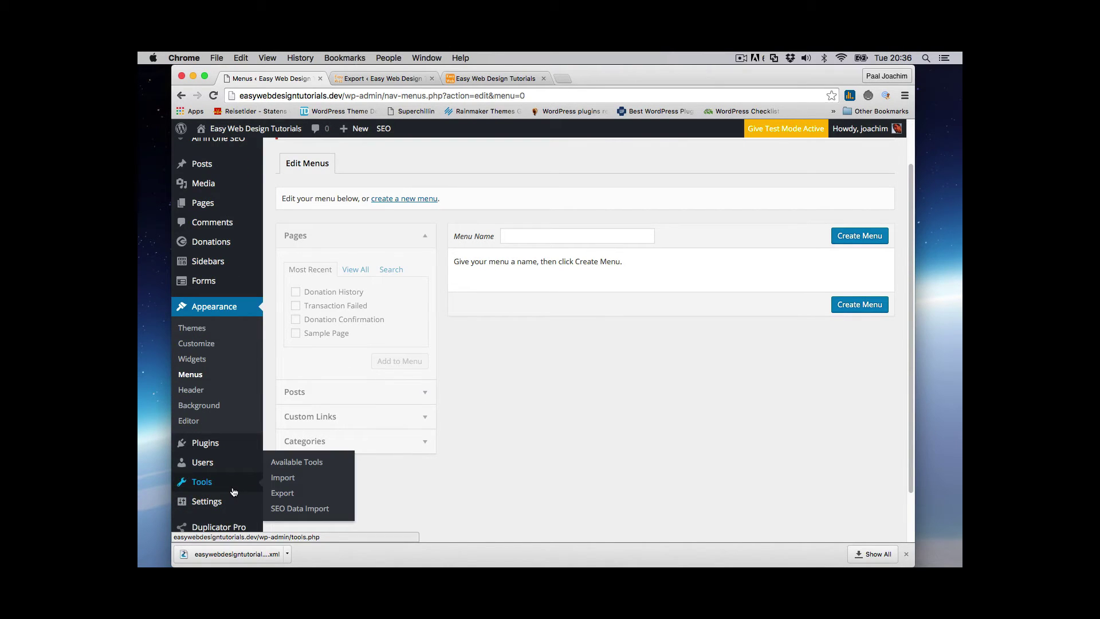
left_click(287, 480)
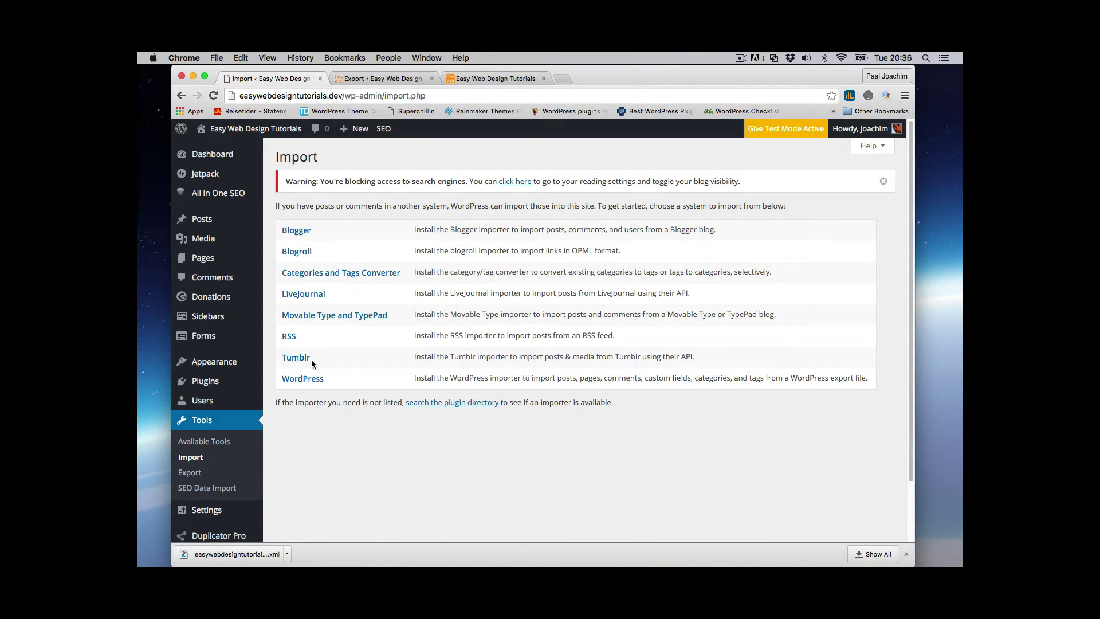
left_click(309, 382)
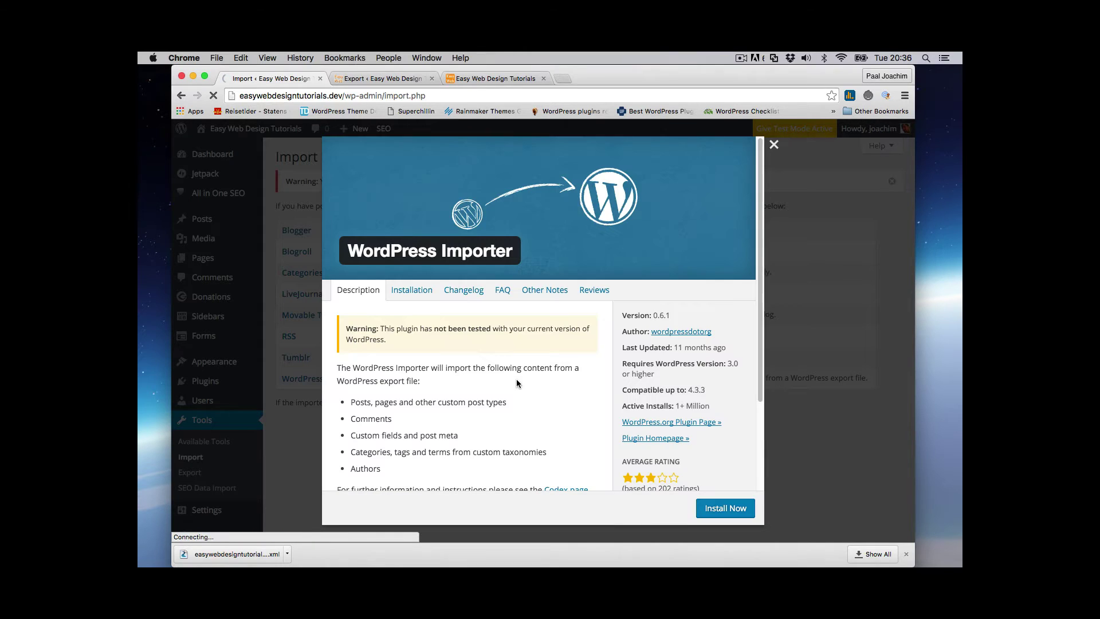
left_click(711, 508)
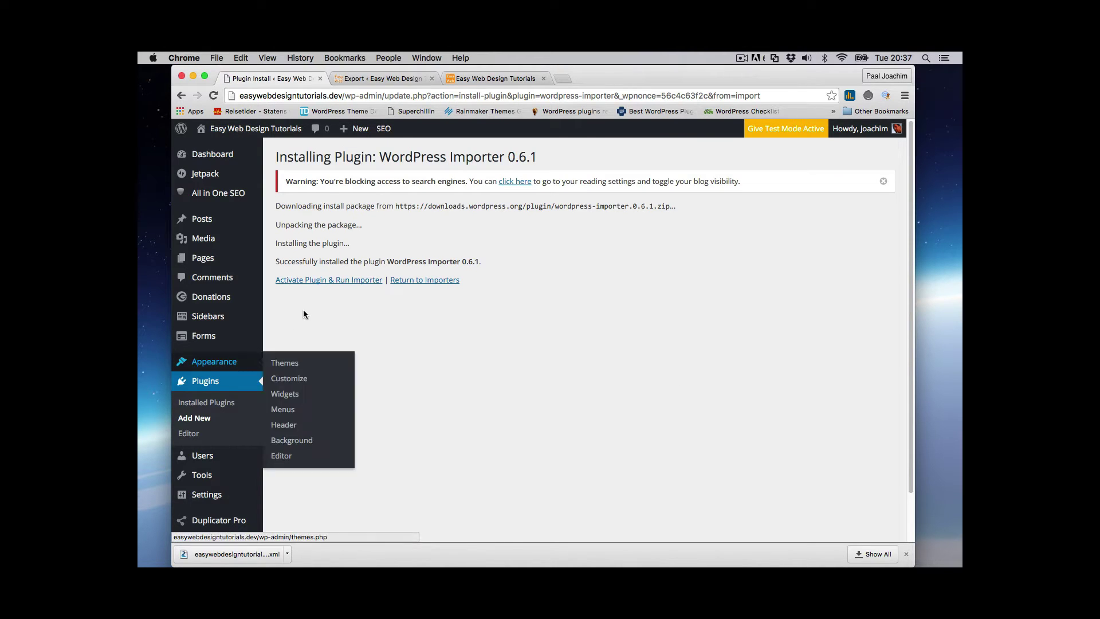
left_click(315, 281)
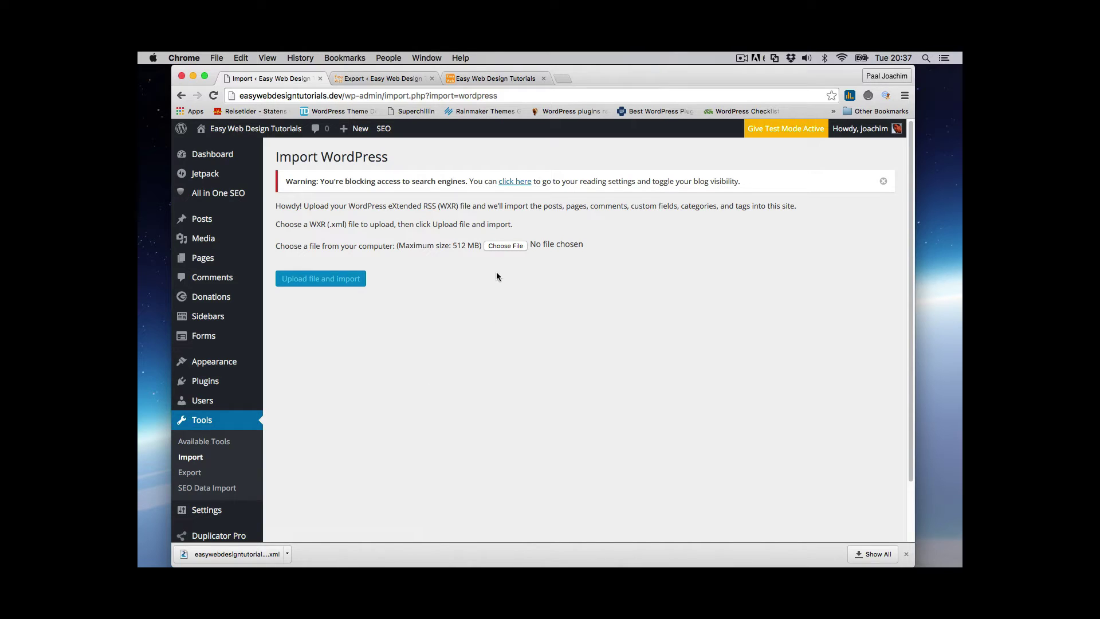
Upload easywebdesigntutorials.wordpress.2016-04-19.xml from the Downloads folder to the WordPress importer.
left_click(498, 246)
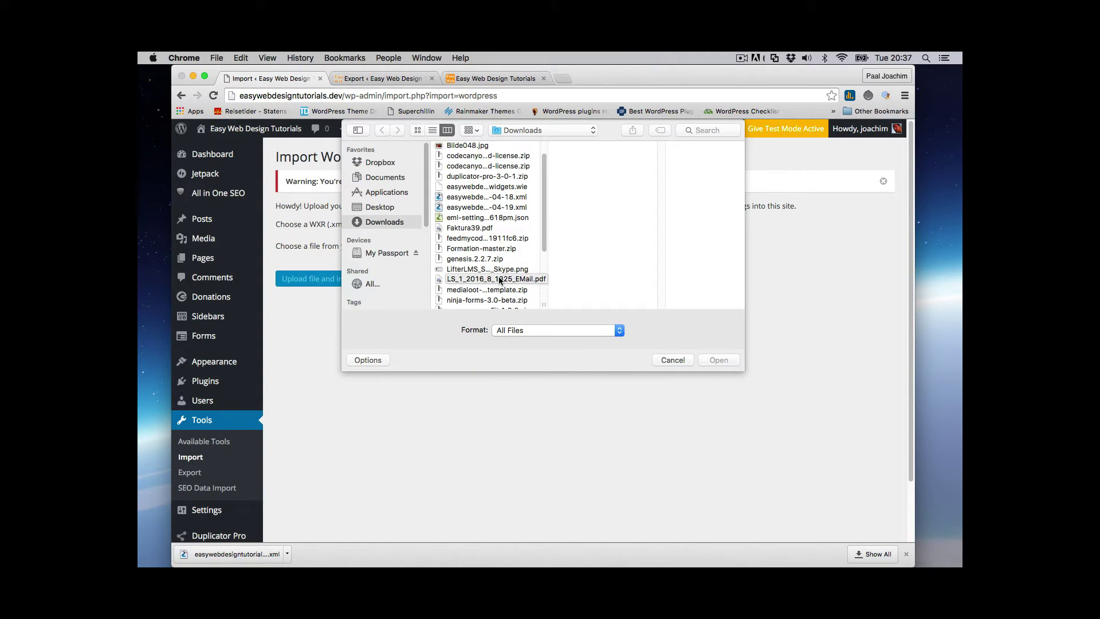
left_click(497, 207)
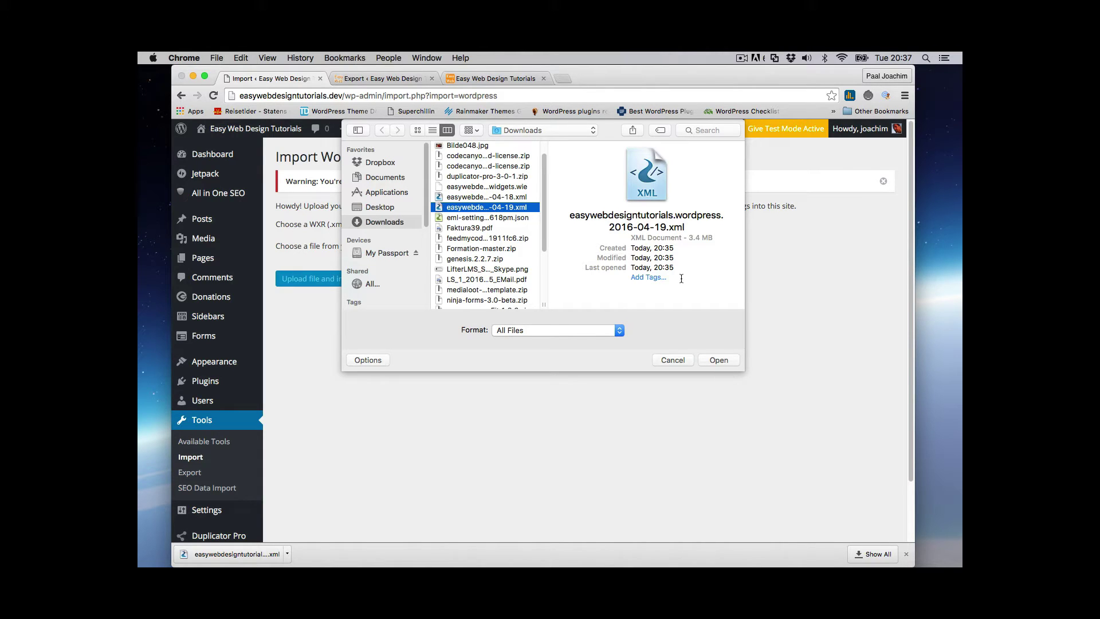
left_click(718, 359)
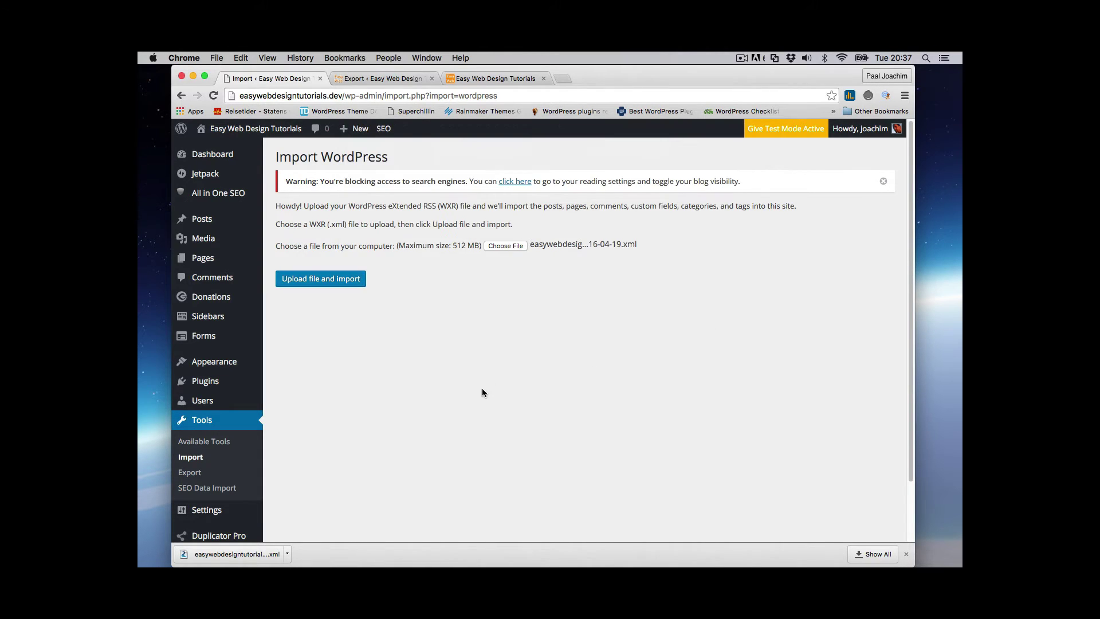
left_click(340, 279)
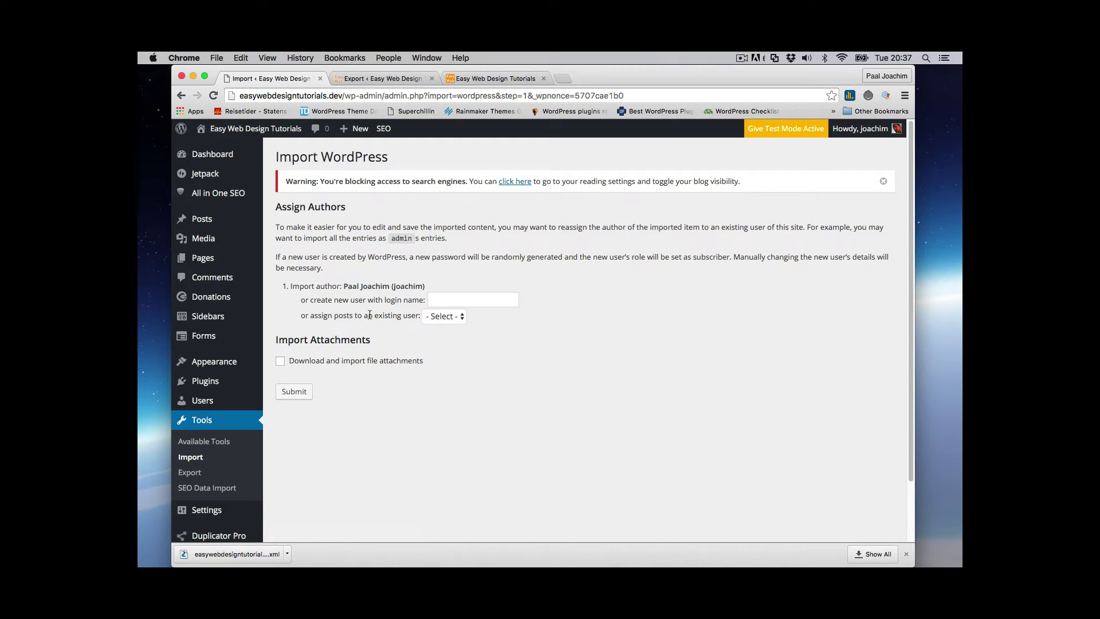
Assign the imported posts to the existing user and run the import with file attachments downloaded.
left_click(458, 316)
left_click(458, 325)
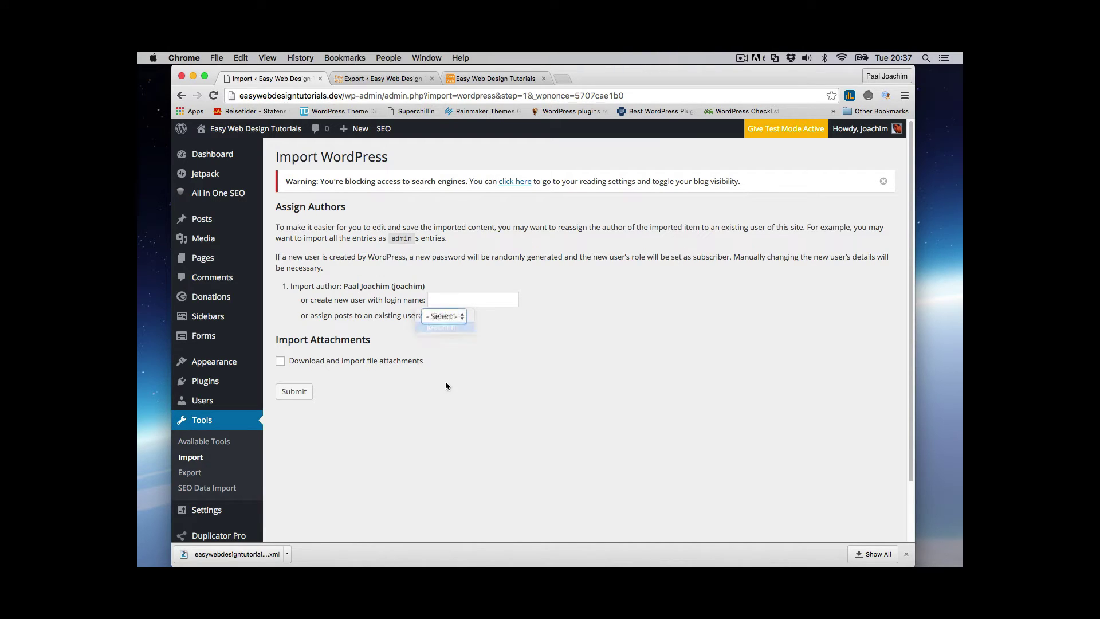
left_click(280, 362)
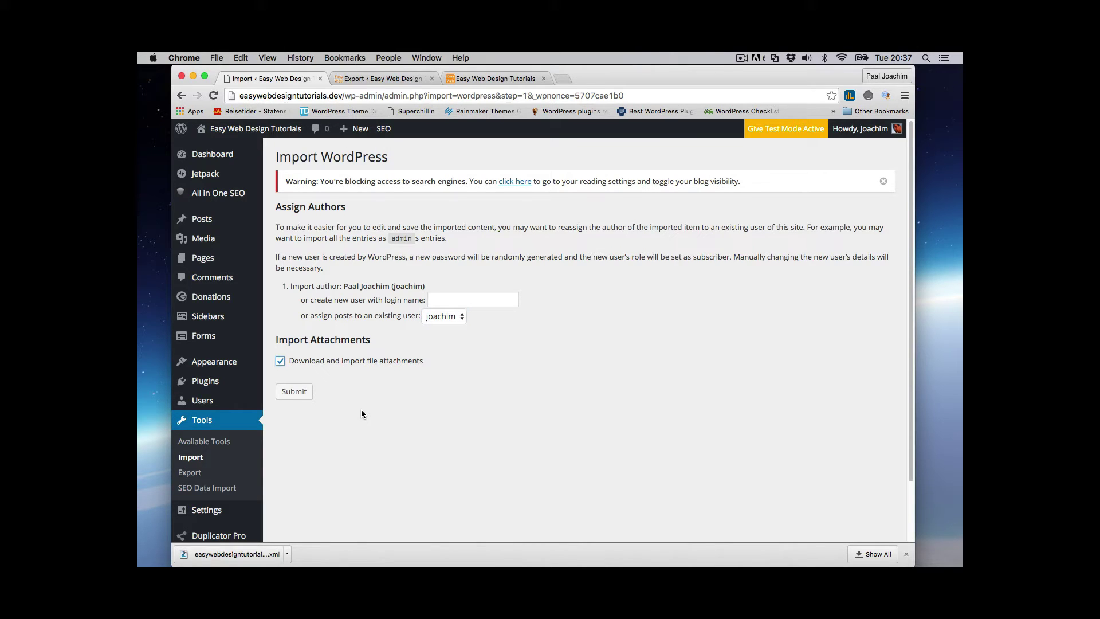
left_click(294, 393)
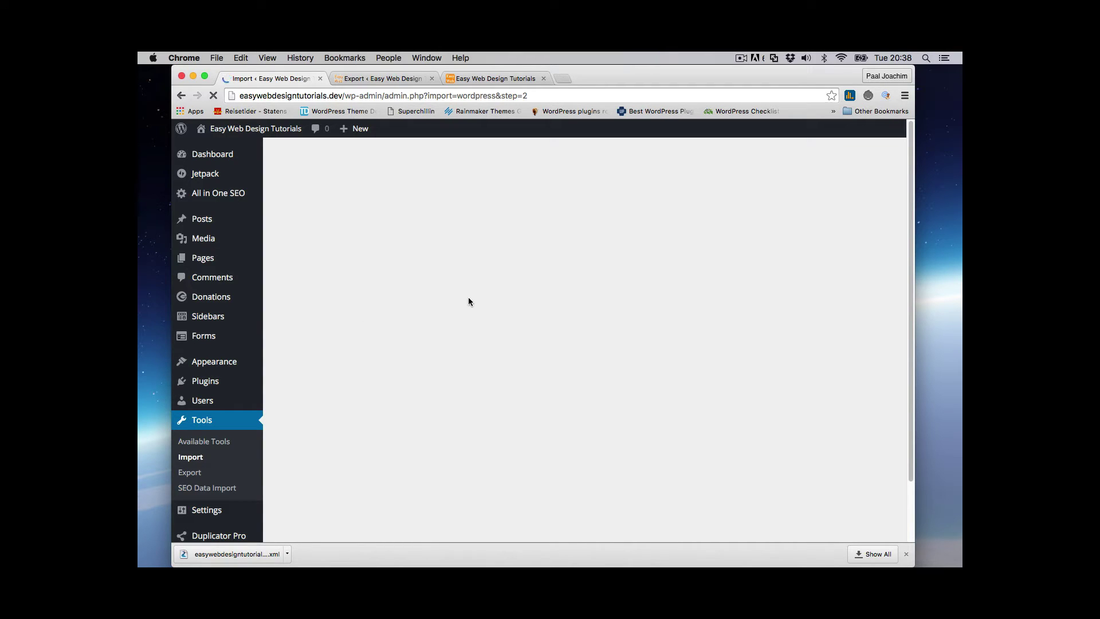
left_click(740, 57)
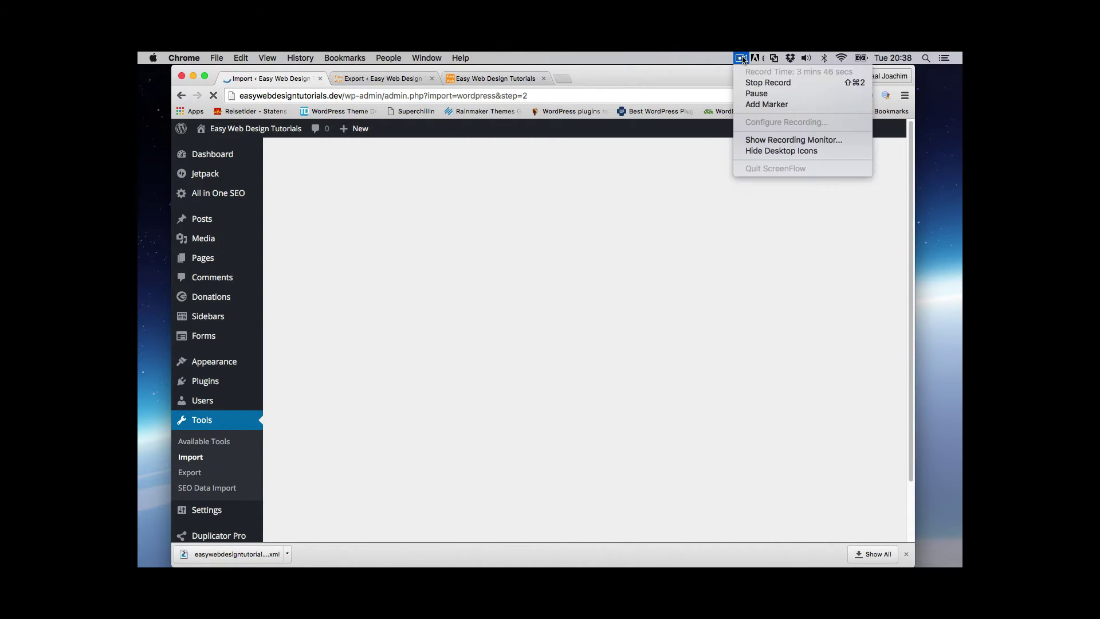
left_click(750, 91)
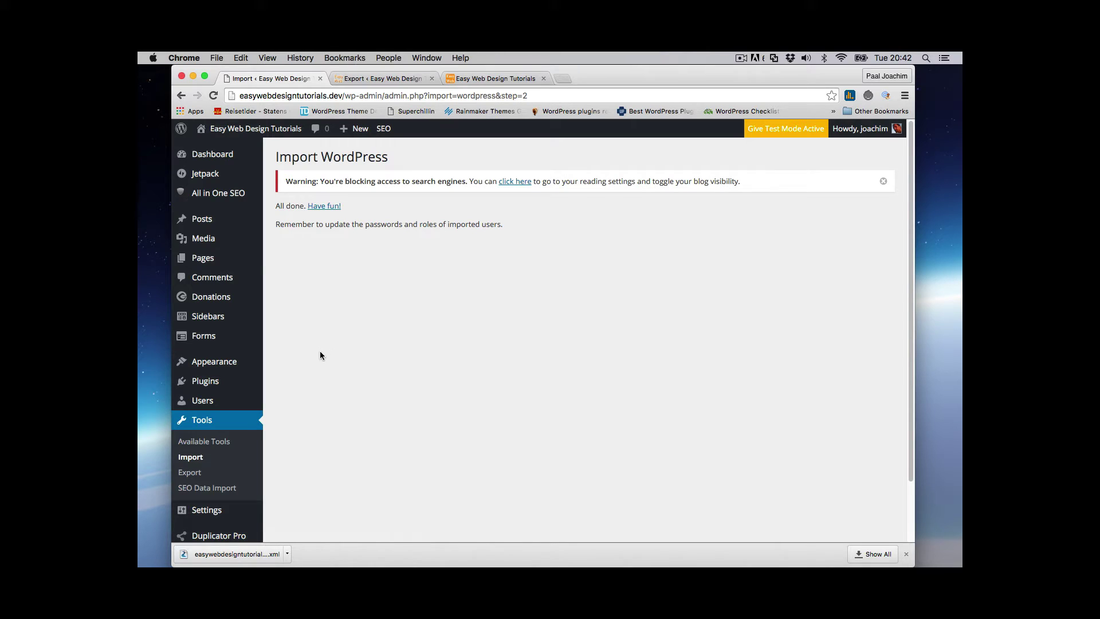
Review the imported images and files in the local site's media library.
mouse_move(226, 245)
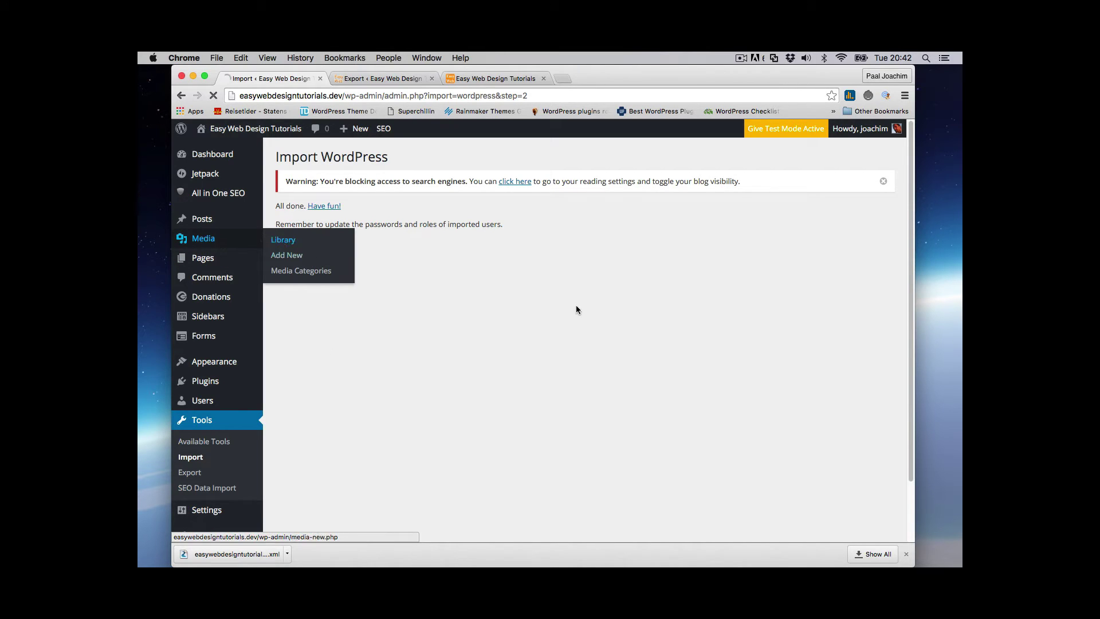
left_click(281, 241)
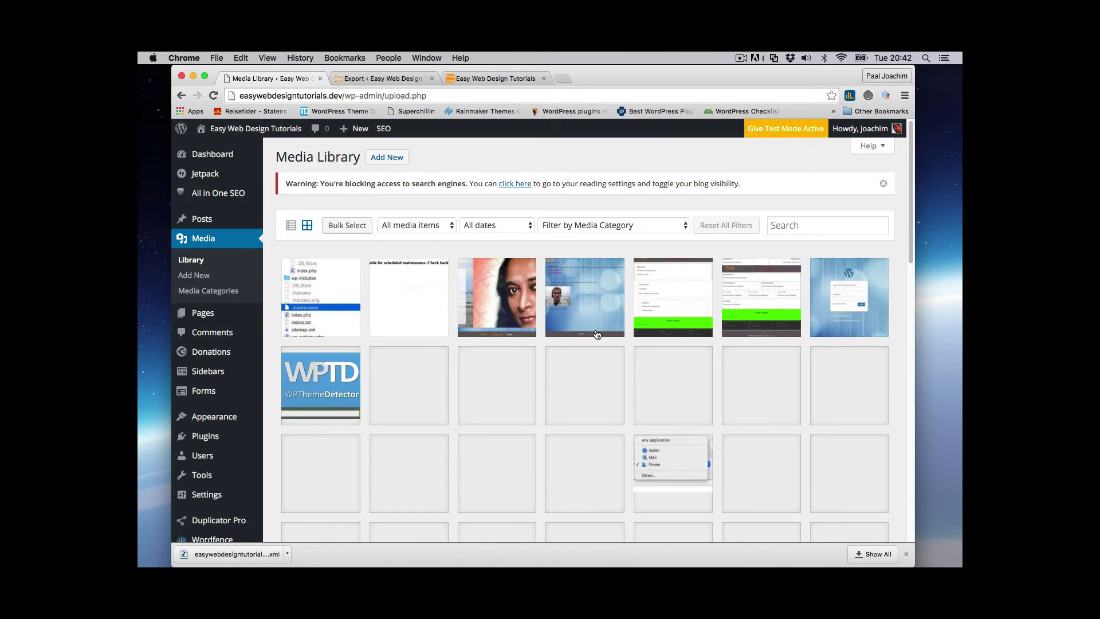
scroll(607, 337, "down", 5)
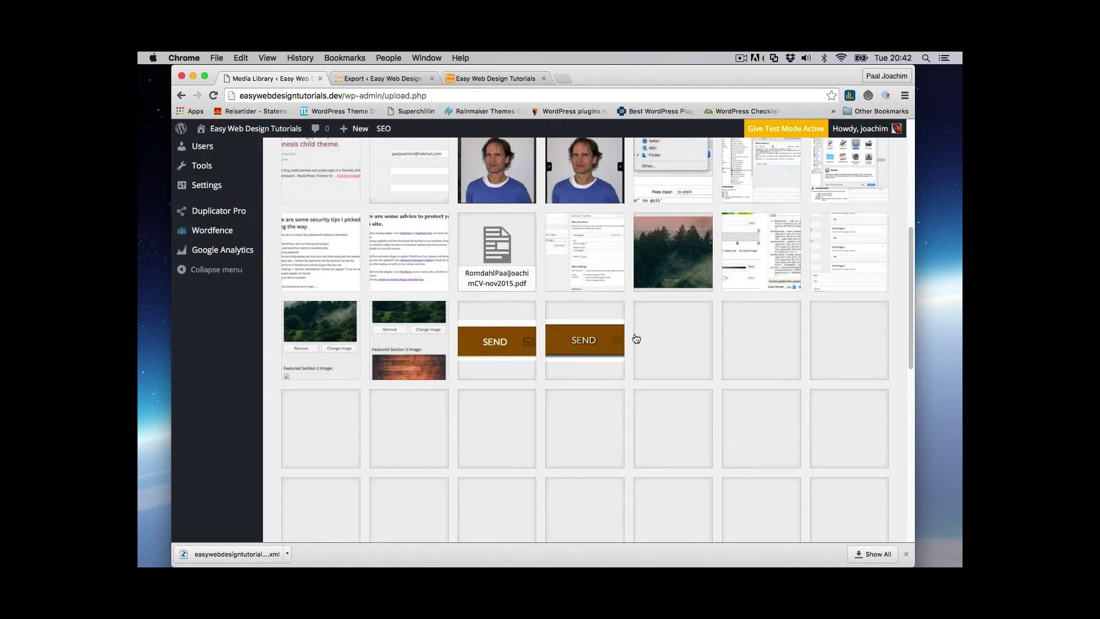
Examine the attachment details and media categories of the qSandbox-staging-sites-made-easy image, close them, and view the site's media category list.
scroll(636, 339, "down", 3)
scroll(636, 339, "up", 10)
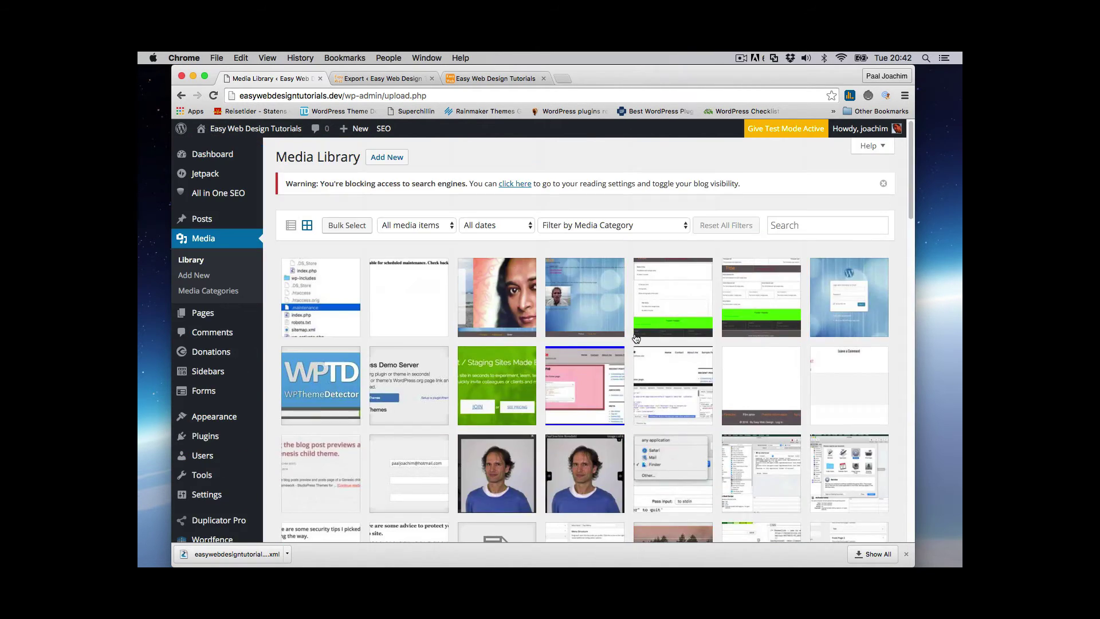
scroll(636, 339, "down", 1)
left_click(482, 333)
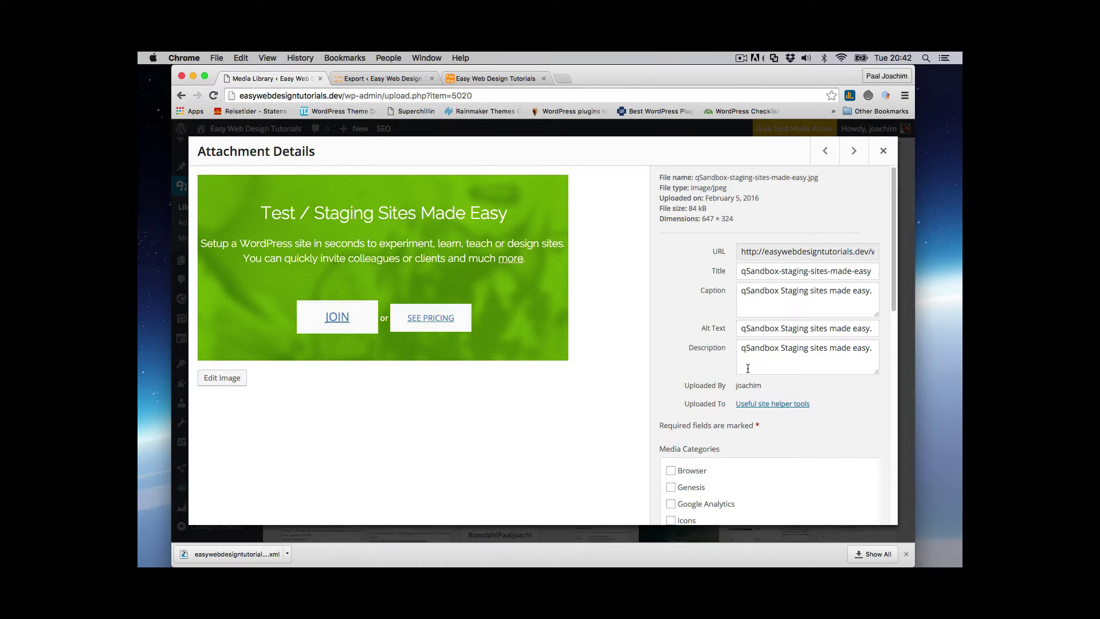
scroll(665, 293, "down", 2)
scroll(664, 293, "down", 15)
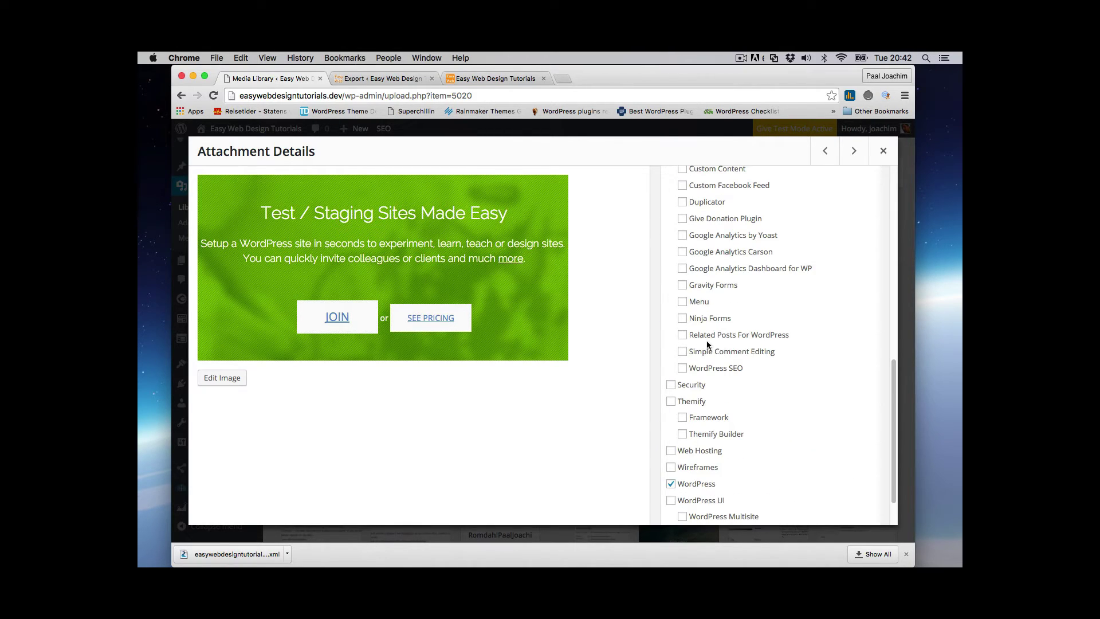
scroll(707, 343, "up", 13)
scroll(725, 362, "down", 2)
scroll(735, 401, "down", 2)
scroll(735, 401, "down", 5)
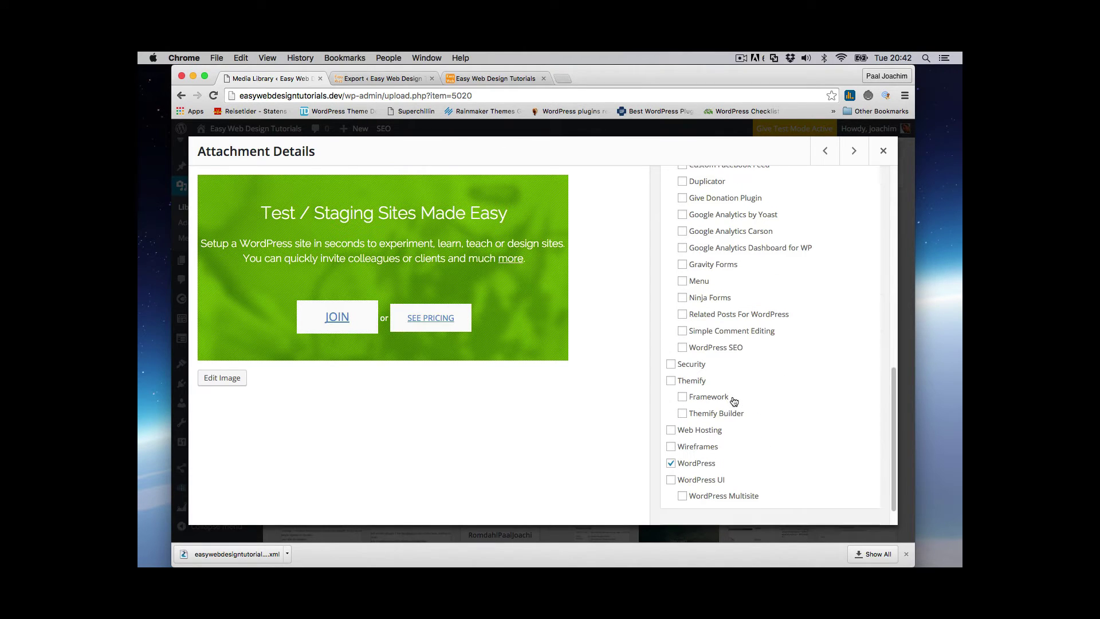
left_click(671, 435)
left_click(894, 154)
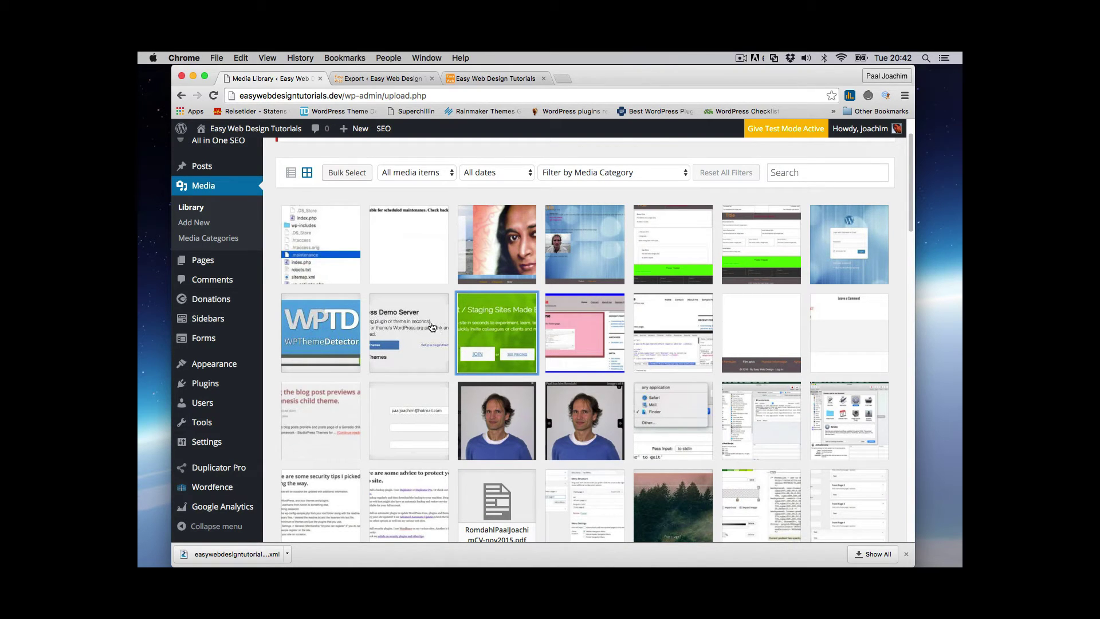
left_click(238, 243)
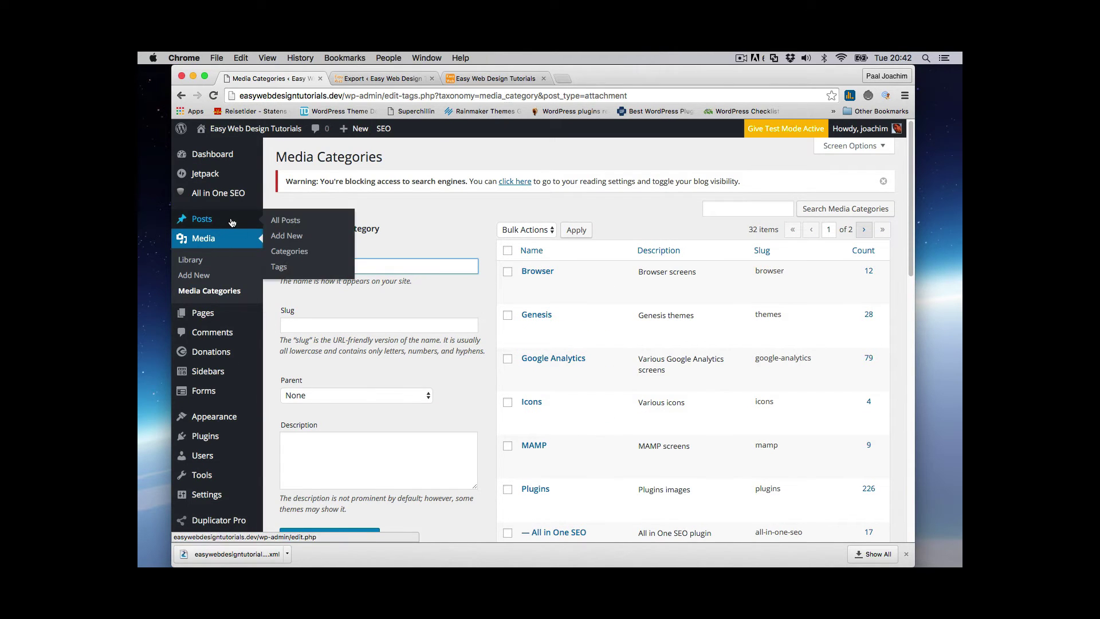
Review the imported posts with their authors, categories and dates in the local site's full post list.
left_click(286, 235)
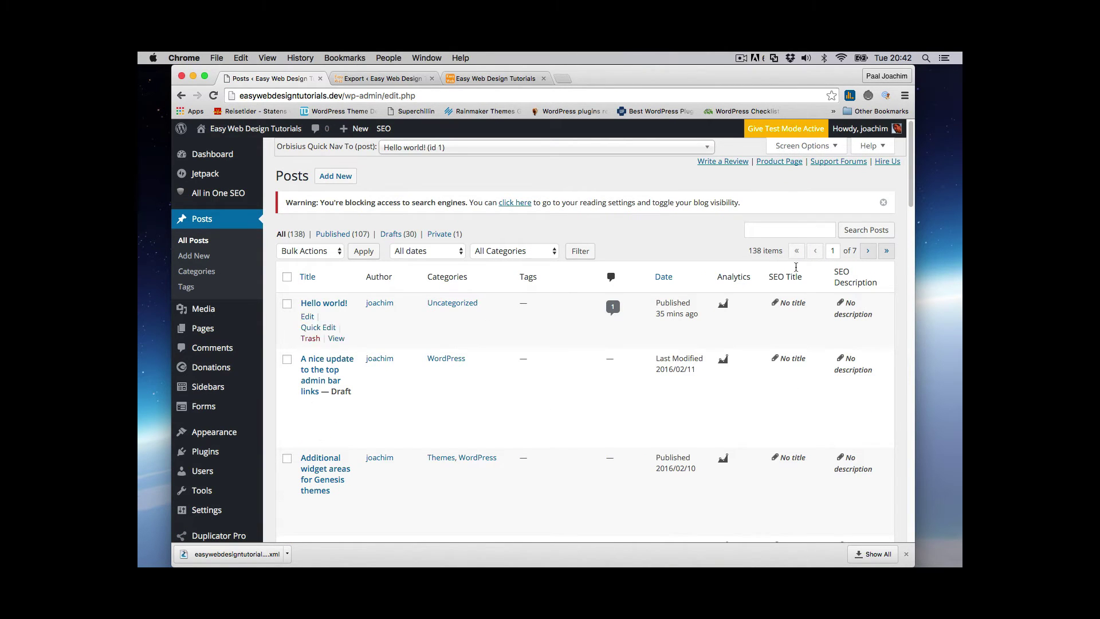
scroll(511, 331, "down", 2)
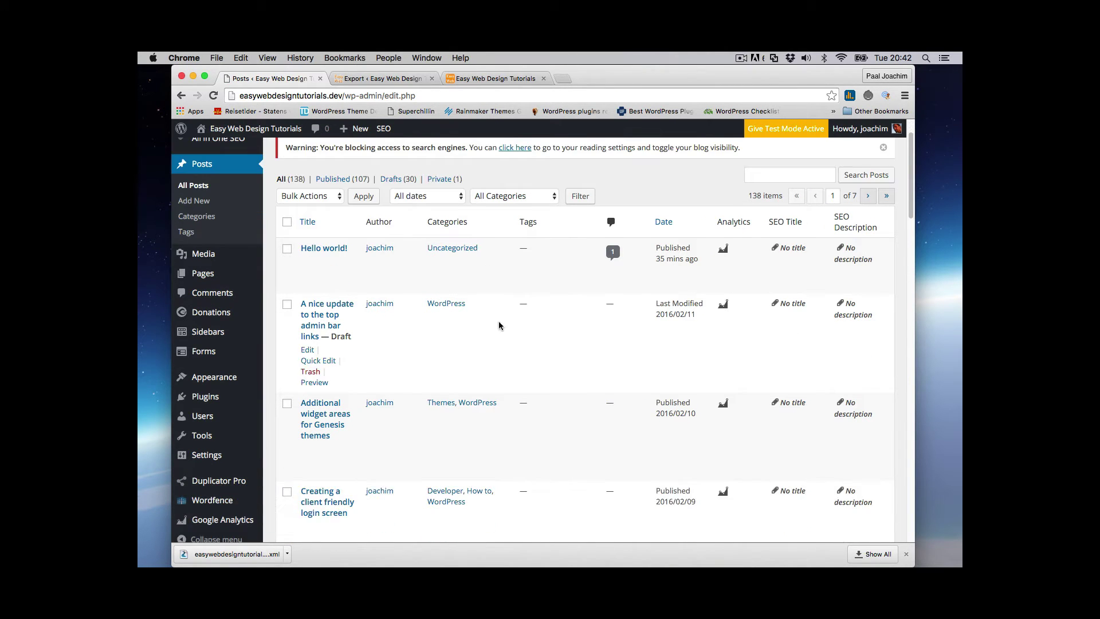
scroll(589, 355, "down", 6)
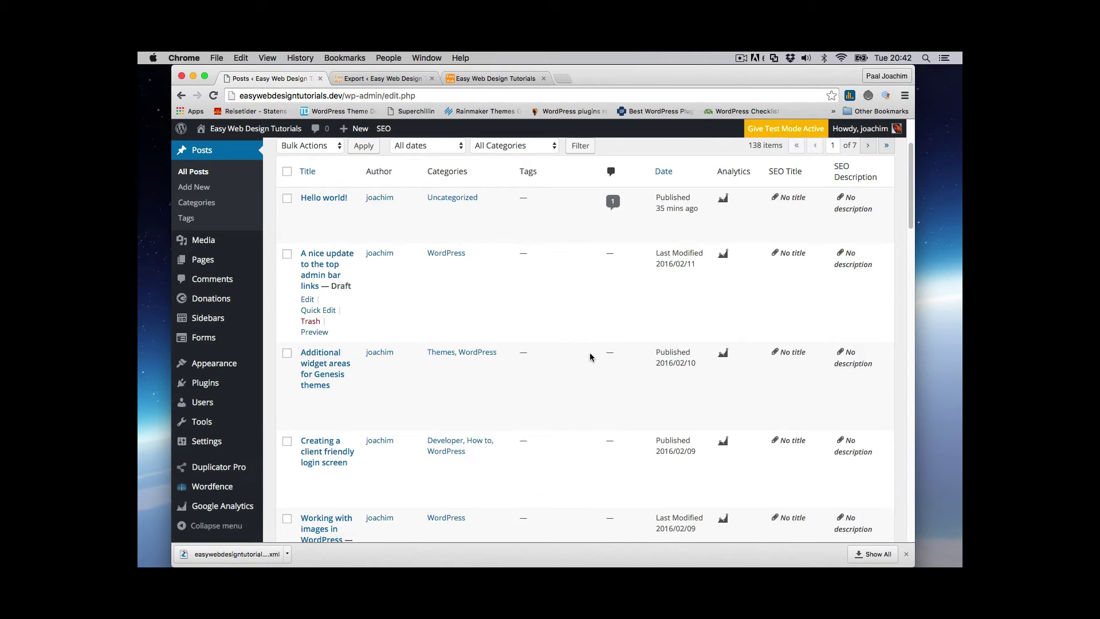
scroll(589, 356, "up", 8)
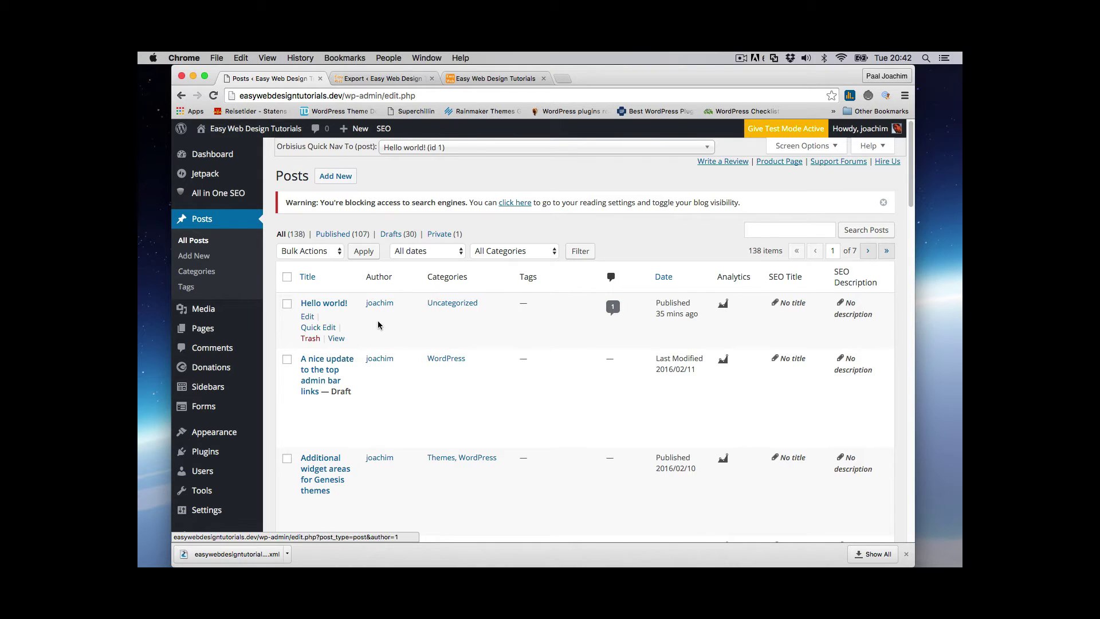
Look through the imported pages in the local site's full page list.
mouse_move(230, 330)
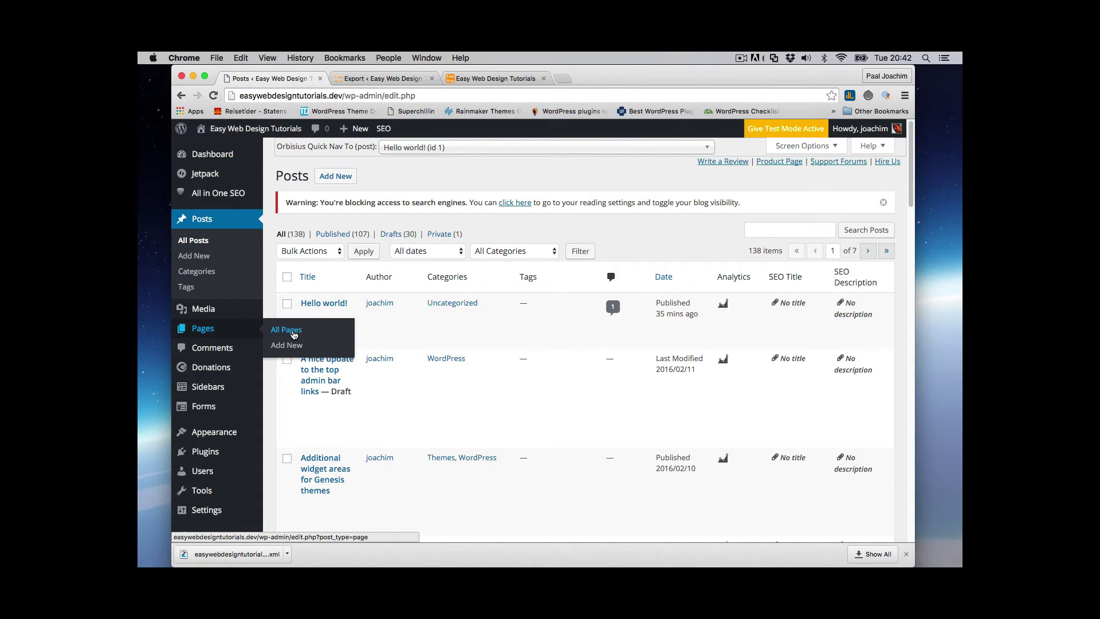
left_click(287, 330)
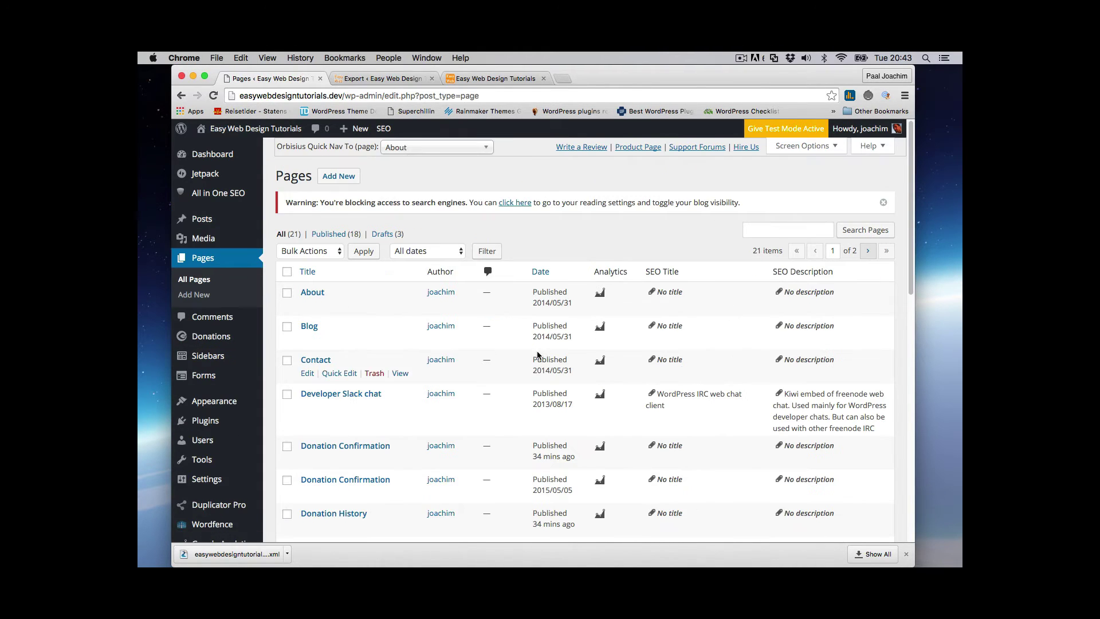
scroll(538, 345, "down", 10)
scroll(537, 355, "down", 3)
scroll(476, 343, "up", 7)
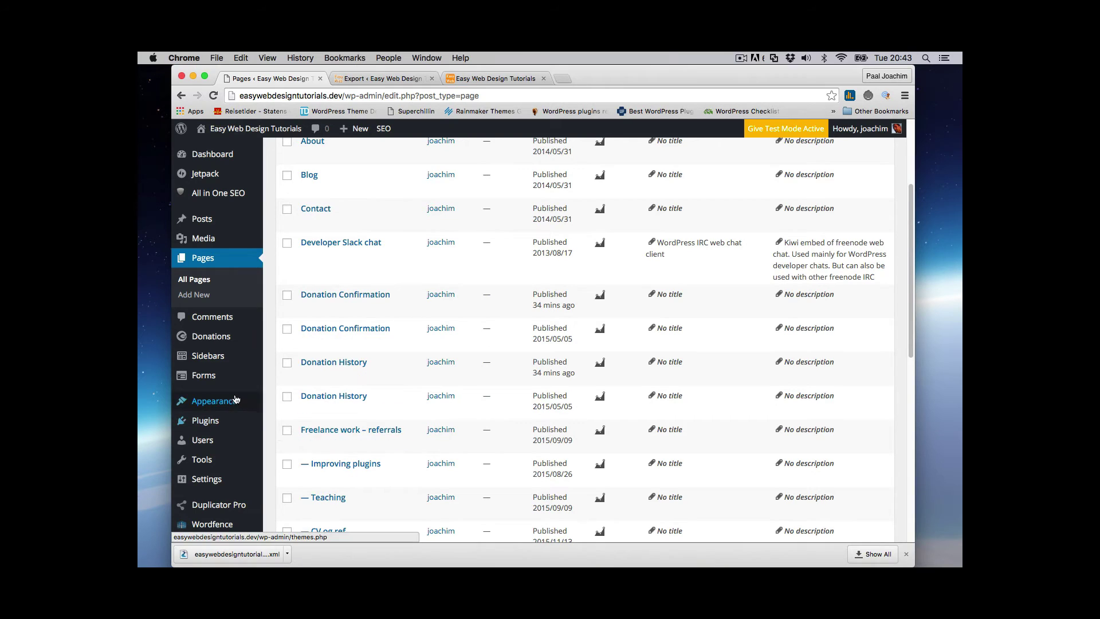
Check the imported Main Menu's structure, assign it to the Primary Menu theme location and save the menu.
mouse_move(235, 401)
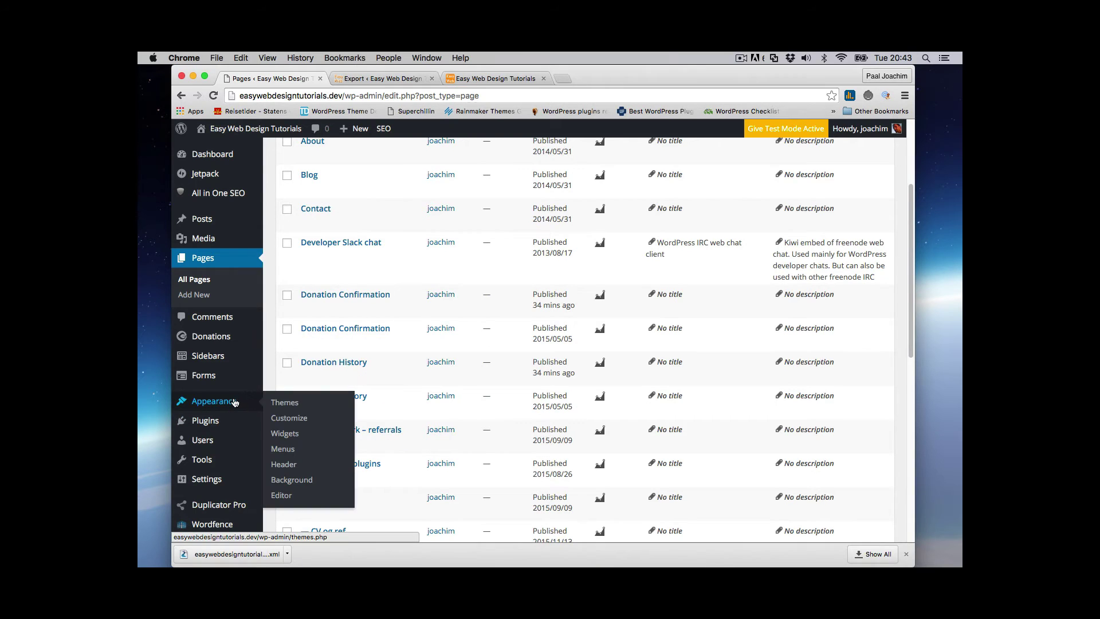
left_click(283, 449)
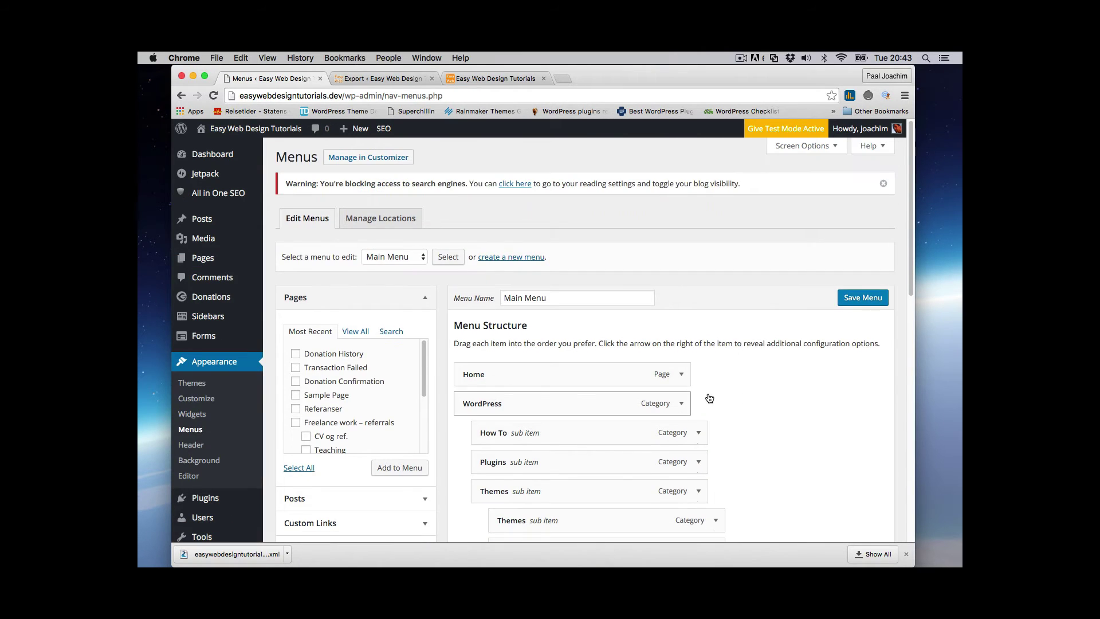
scroll(744, 398, "down", 3)
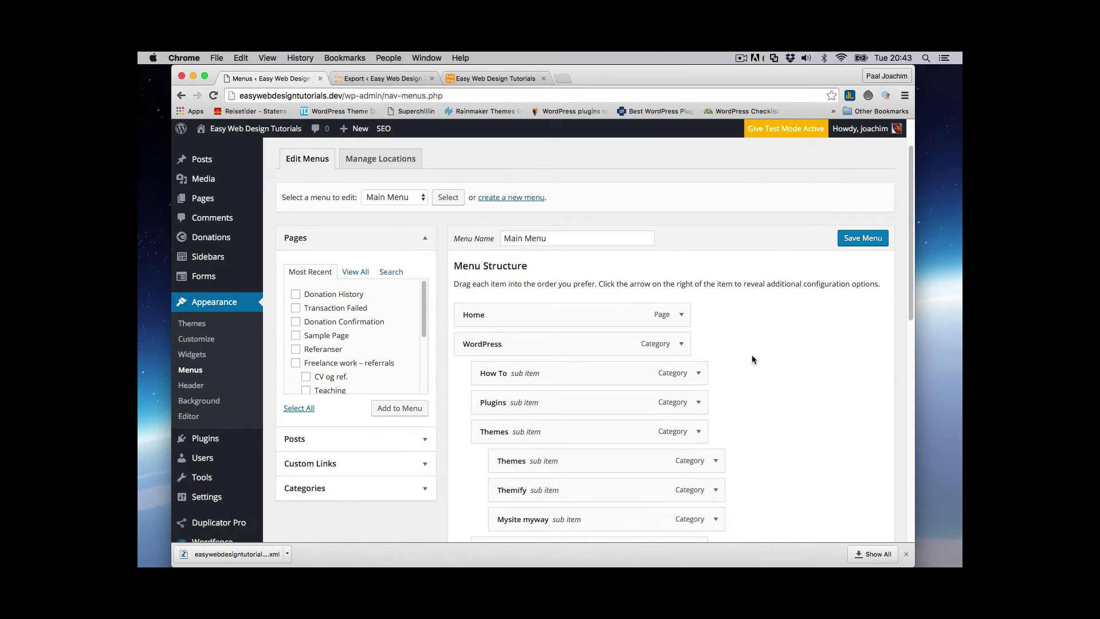
scroll(752, 356, "down", 10)
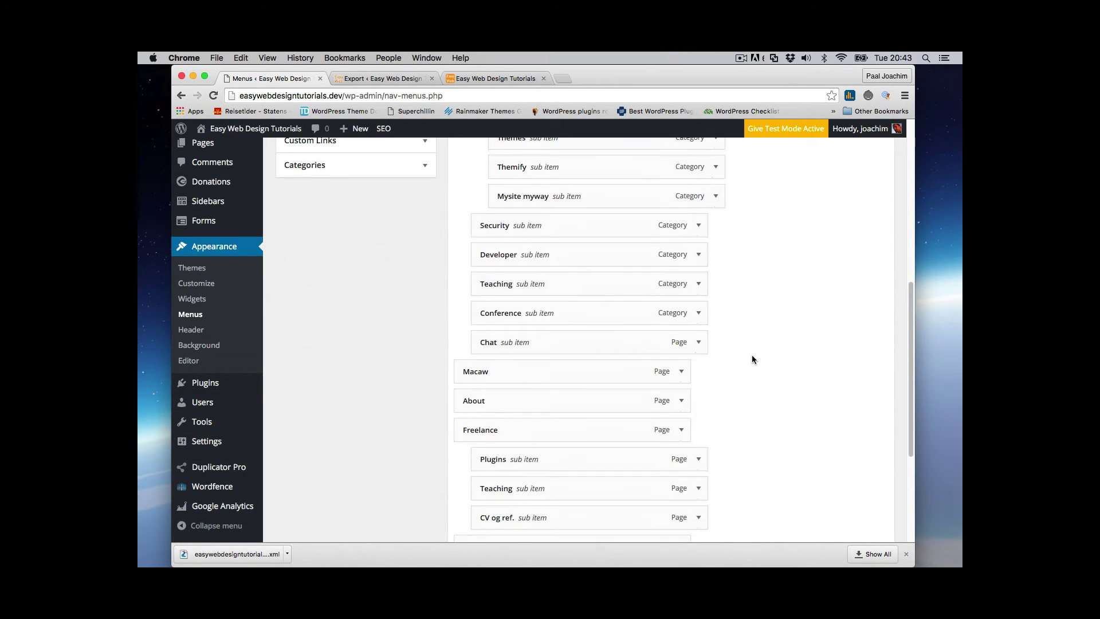
scroll(751, 359, "down", 5)
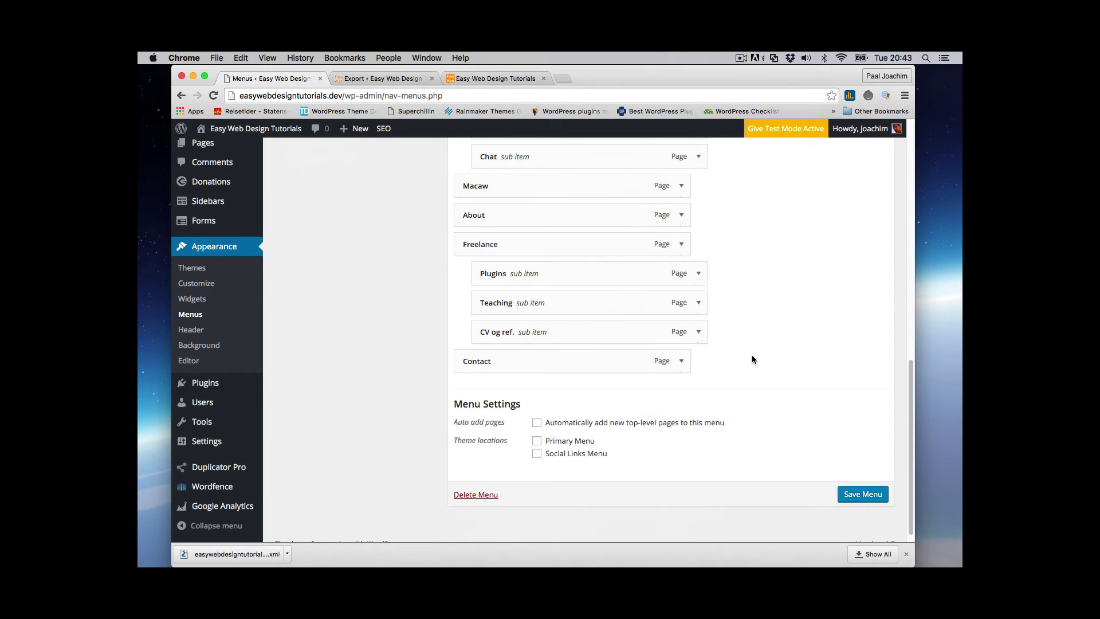
left_click(538, 444)
left_click(851, 494)
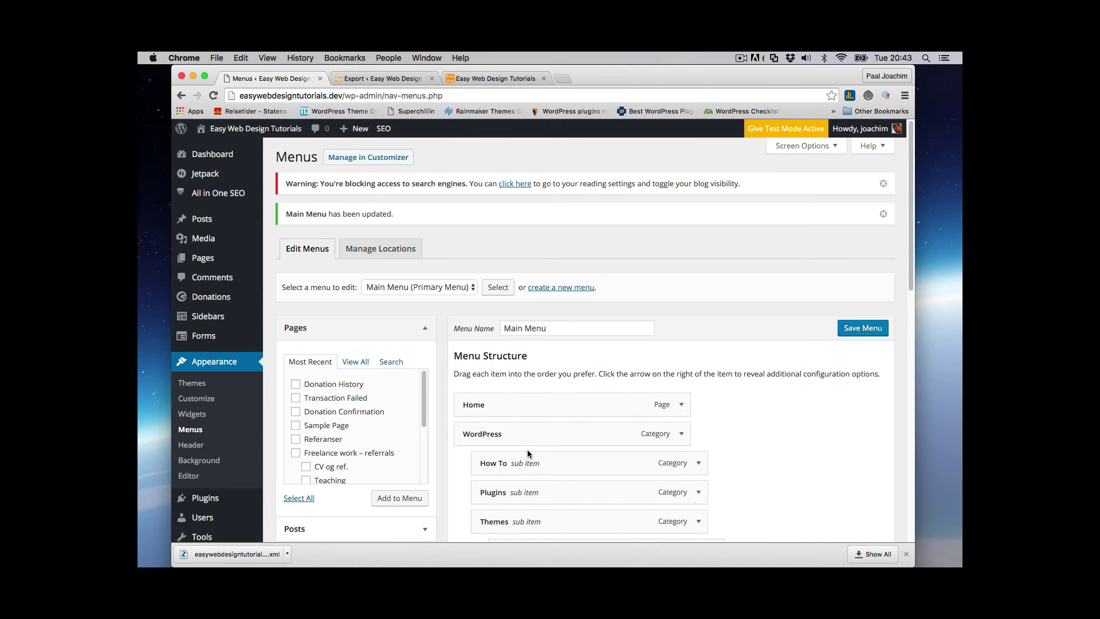
Inspect the local site's widget areas and the widgets placed in them under the Twenty Sixteen theme.
scroll(437, 435, "down", 3)
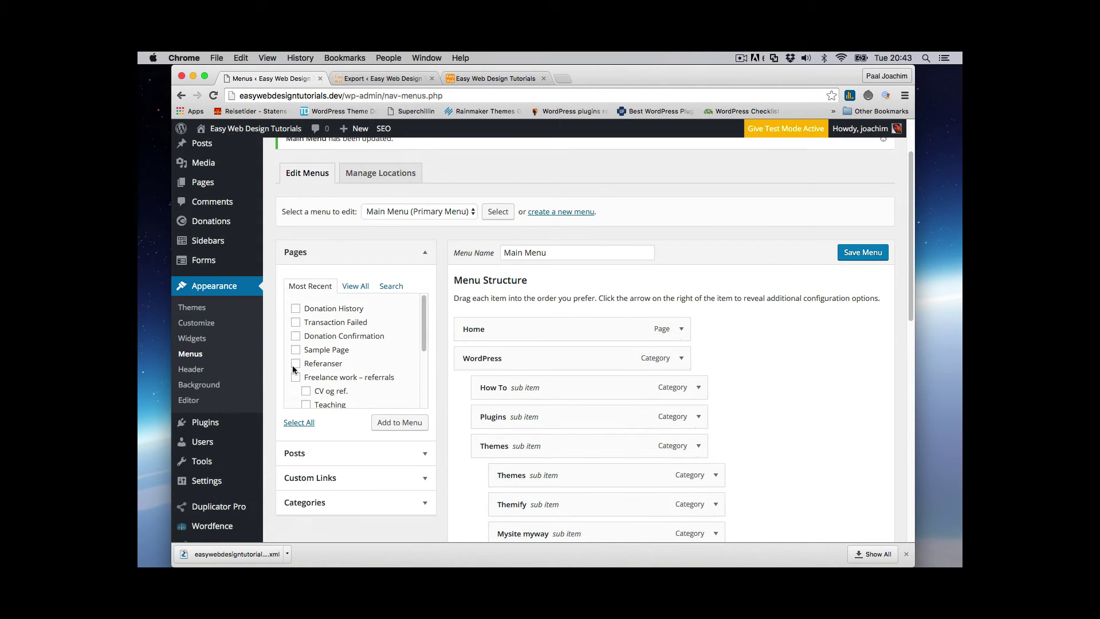
left_click(192, 338)
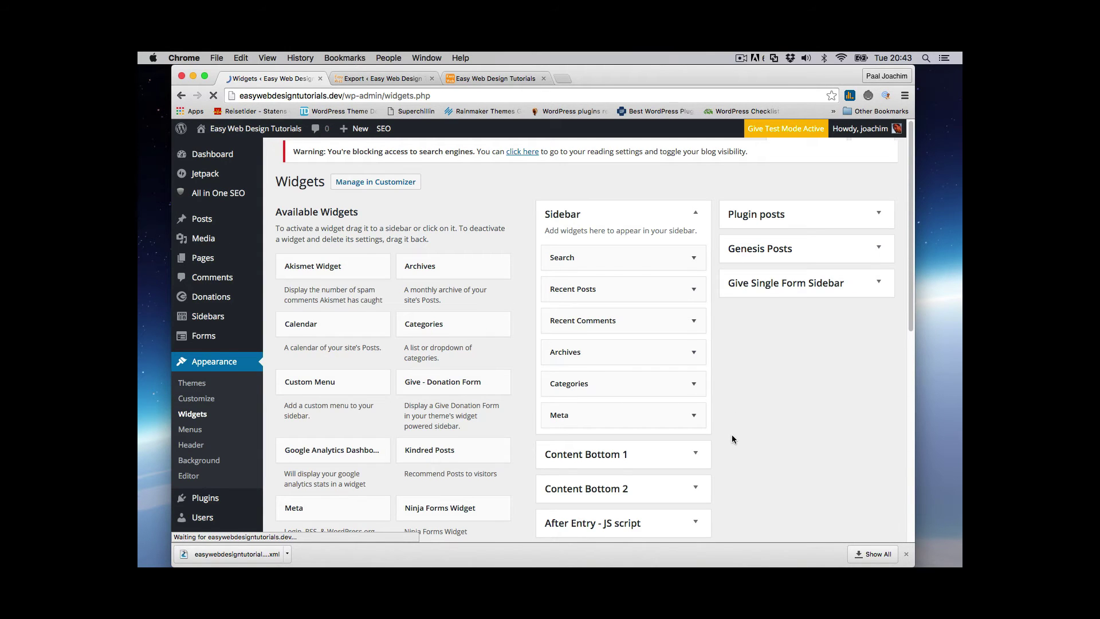
scroll(731, 439, "down", 2)
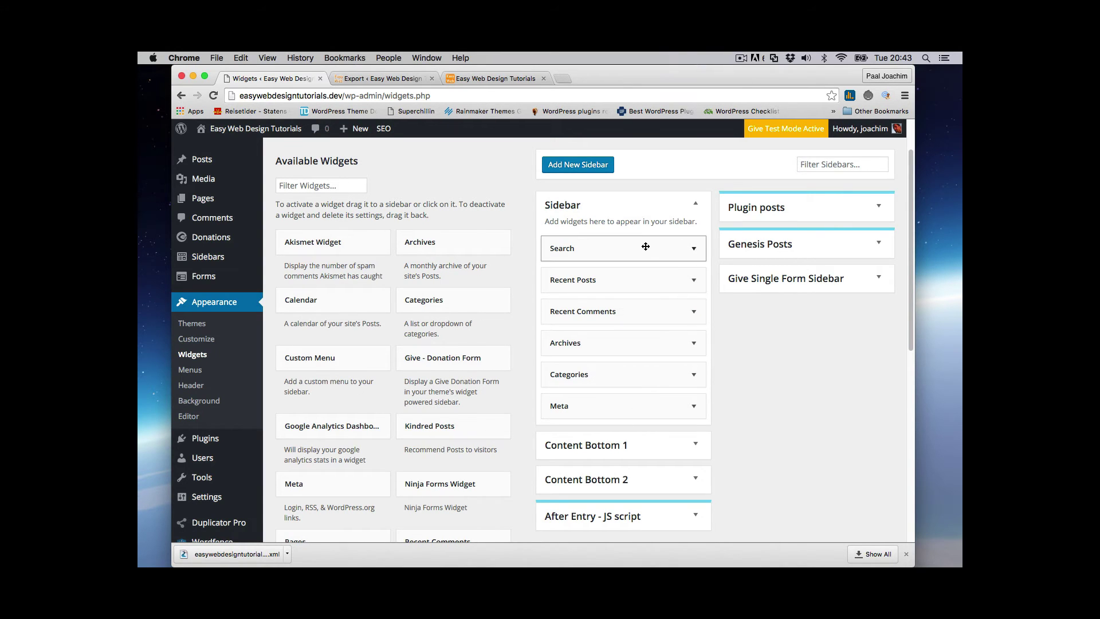
scroll(785, 453, "down", 3)
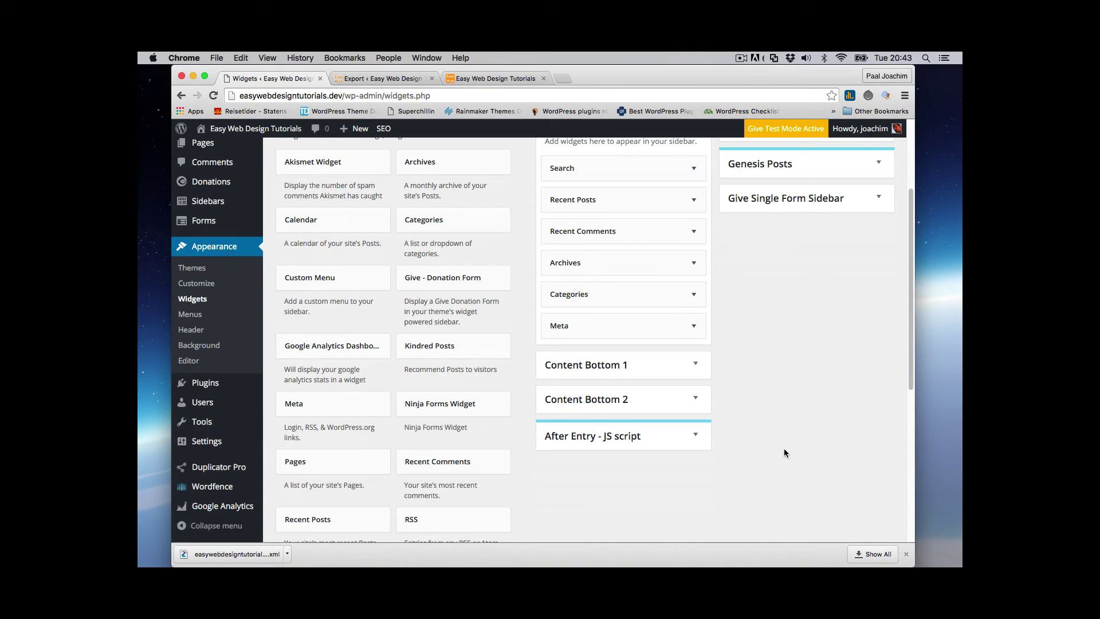
scroll(784, 449, "up", 3)
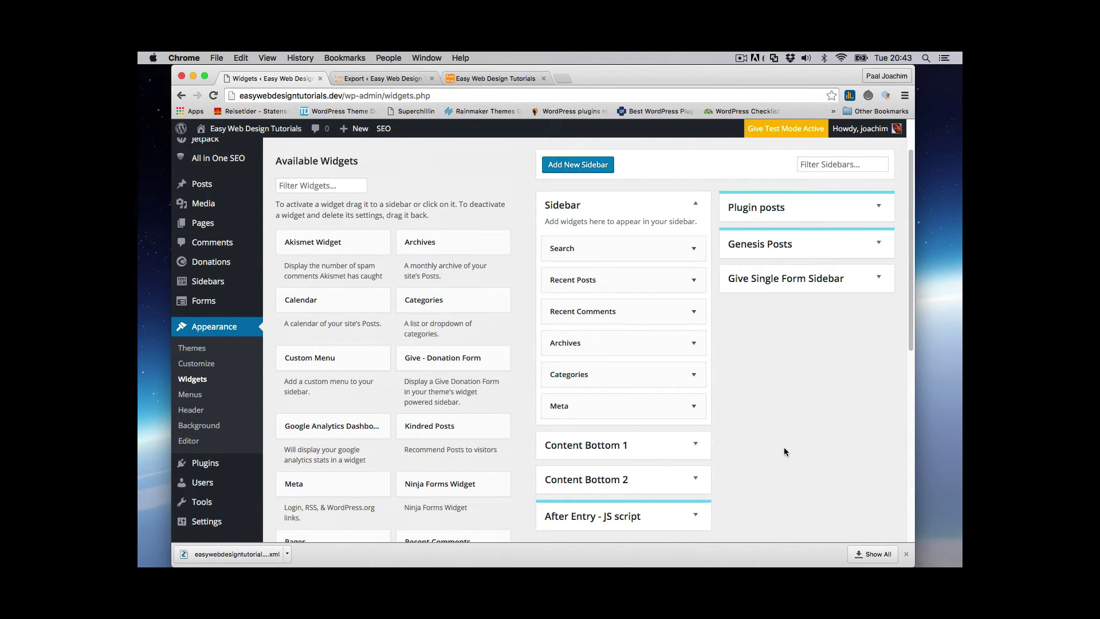
Activate the Custom theme on the local site and check the widget areas it provides.
left_click(201, 352)
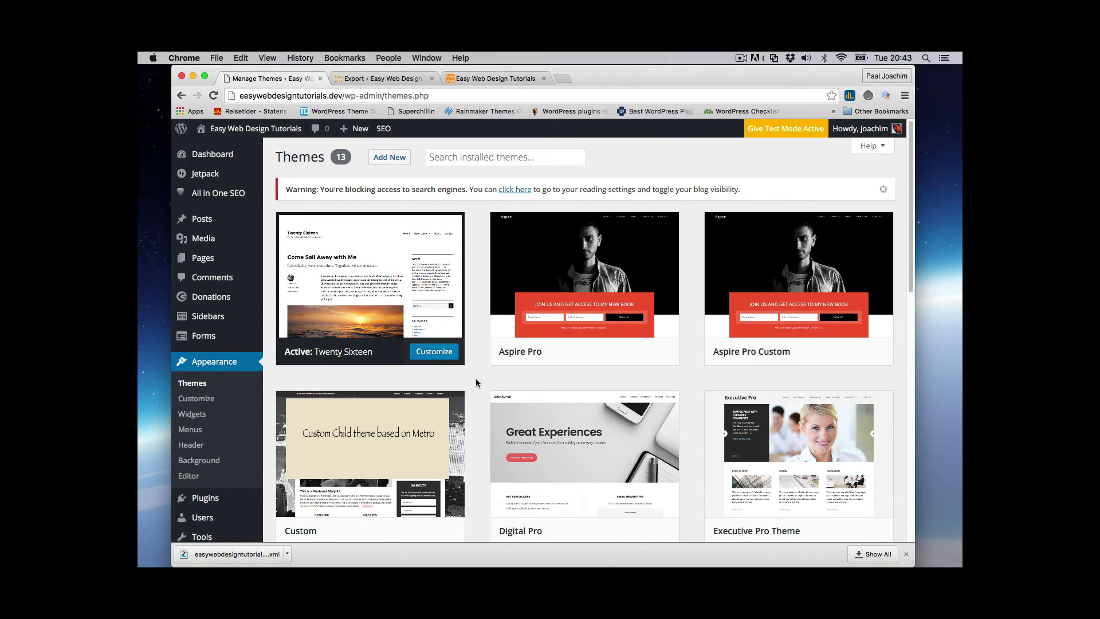
scroll(476, 379, "down", 3)
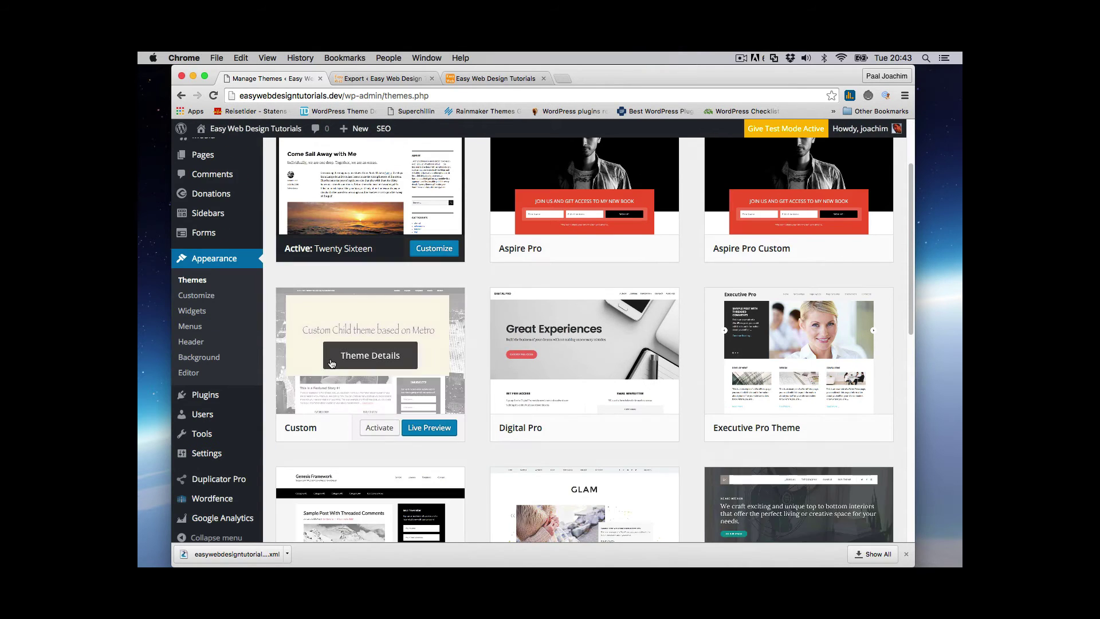
left_click(379, 428)
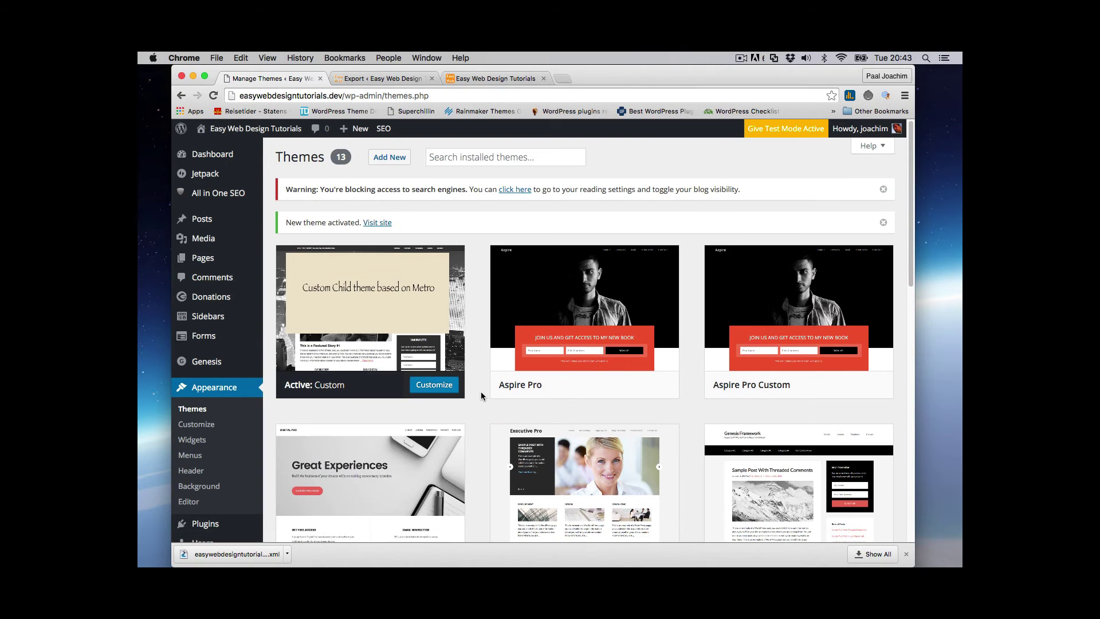
left_click(202, 441)
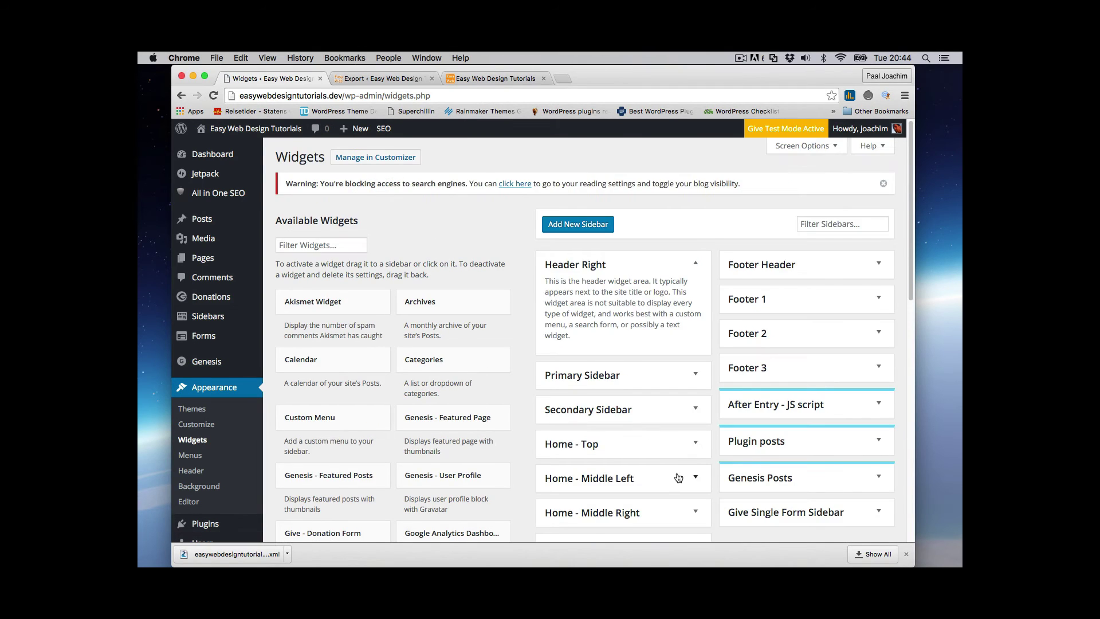
scroll(682, 477, "down", 5)
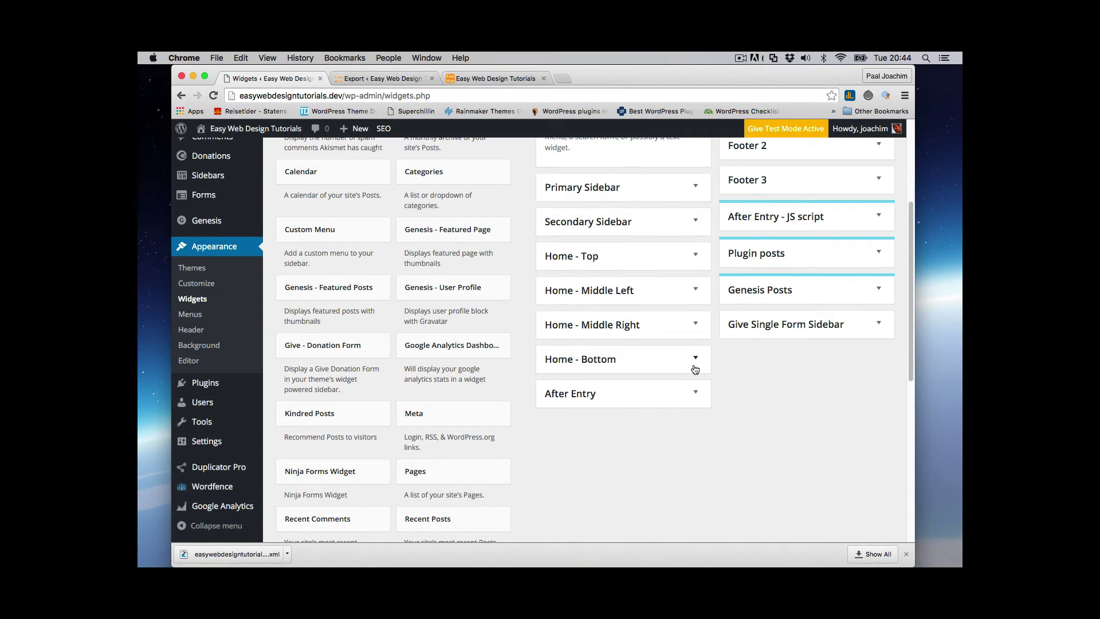
Compare the widgets in the live site's Home - Bottom area with the same widget area on the local site.
left_click(385, 79)
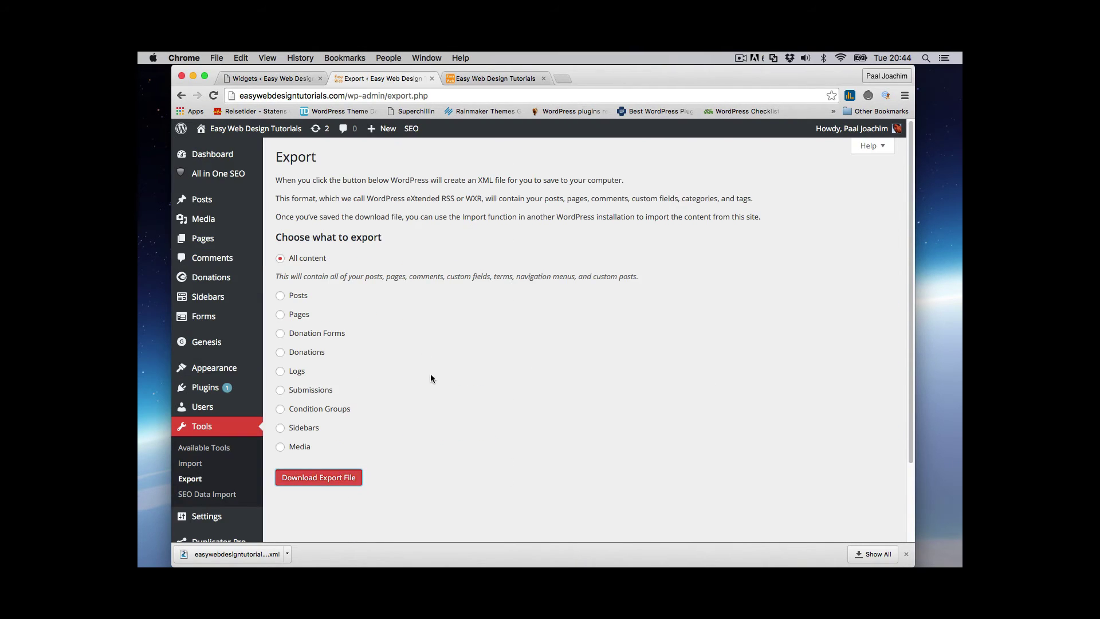
mouse_move(236, 366)
left_click(286, 405)
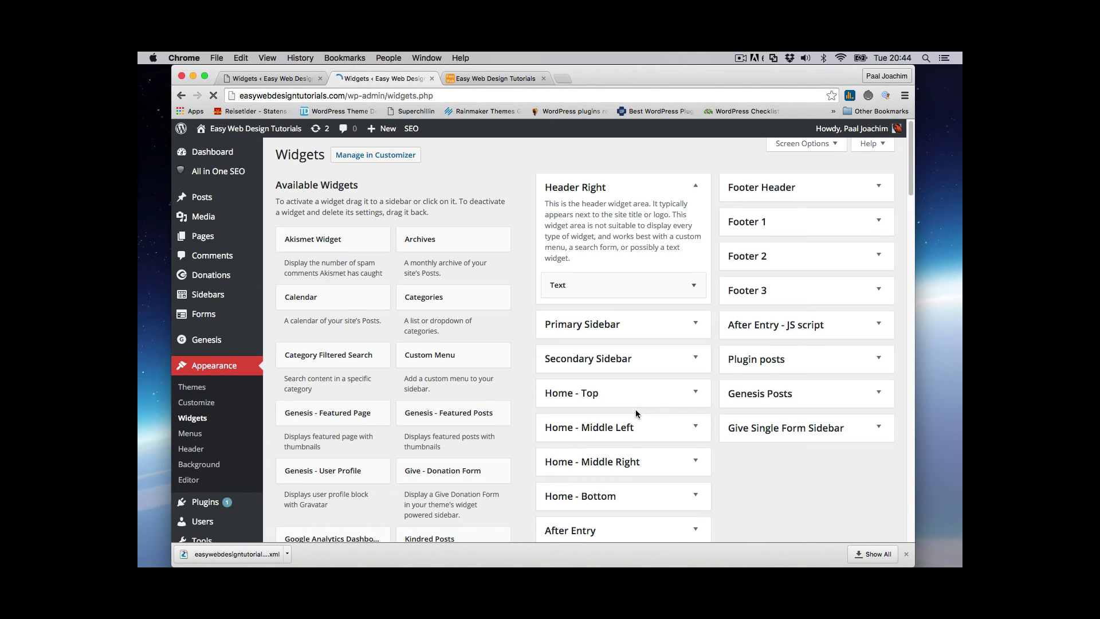
scroll(670, 507, "down", 2)
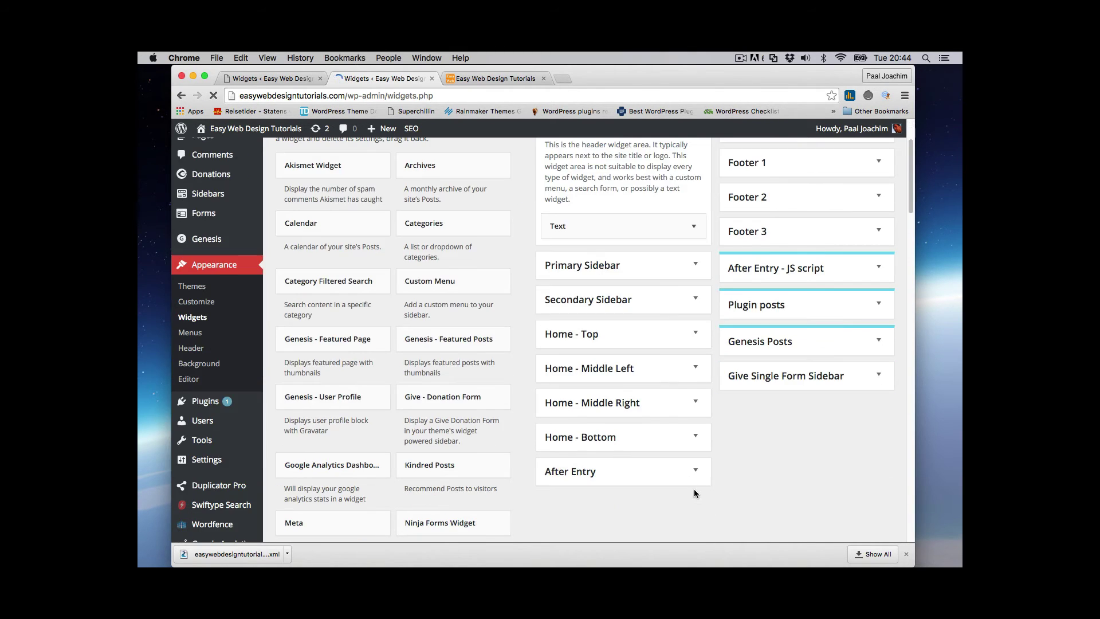
left_click(696, 437)
scroll(744, 458, "down", 4)
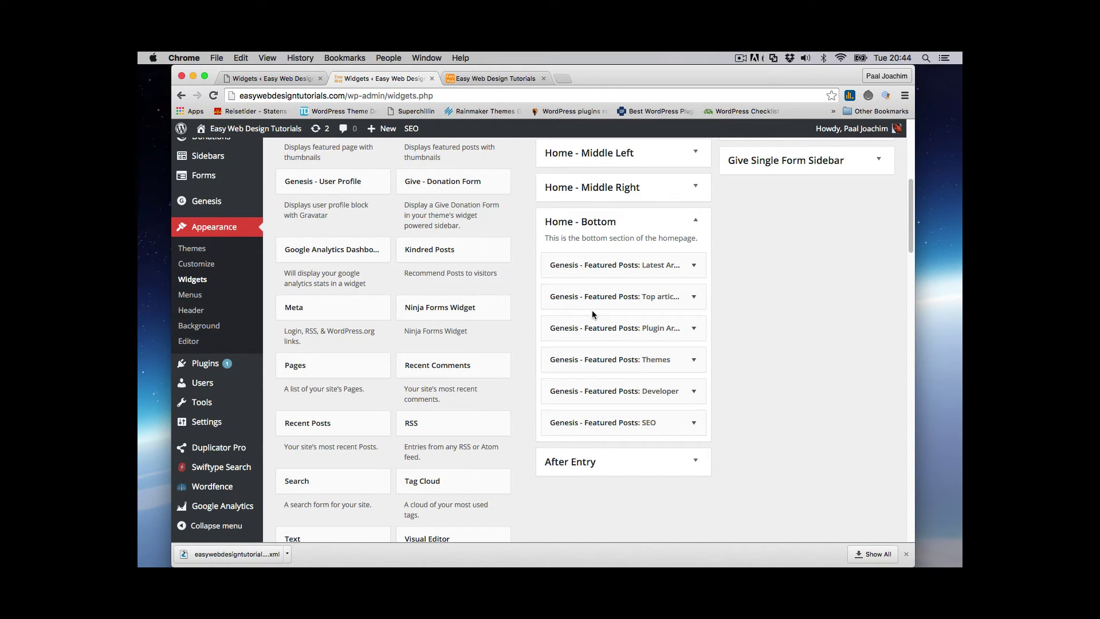
left_click(276, 80)
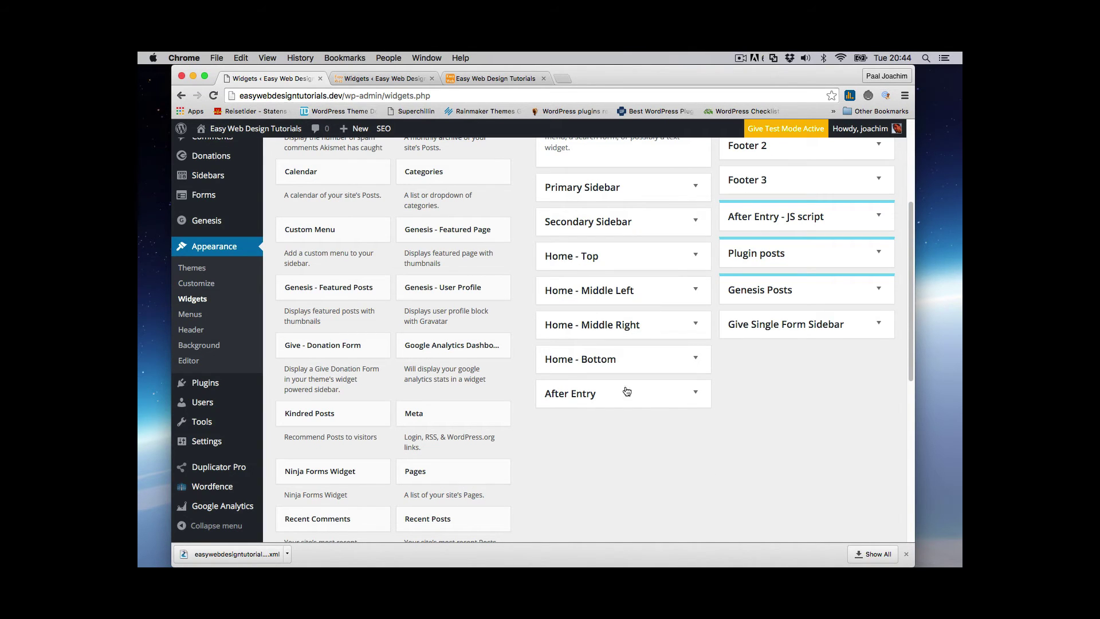
left_click(696, 361)
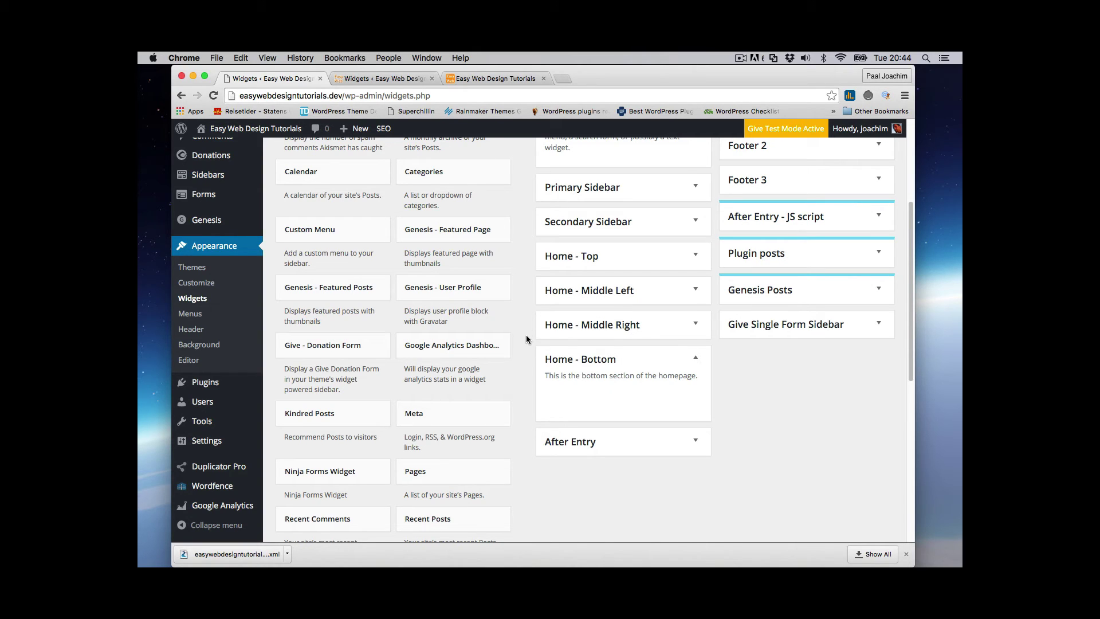
Search the live site's plugin installer for "widget importer", and install and activate the Widget Settings Importer/Exporter plugin.
left_click(382, 77)
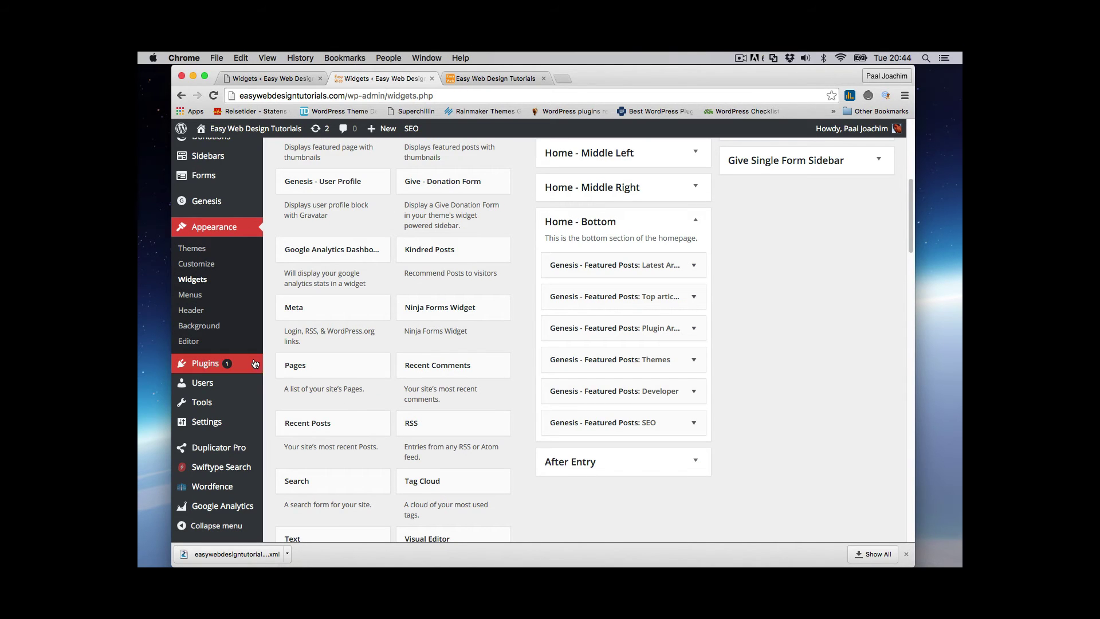
mouse_move(255, 362)
left_click(286, 380)
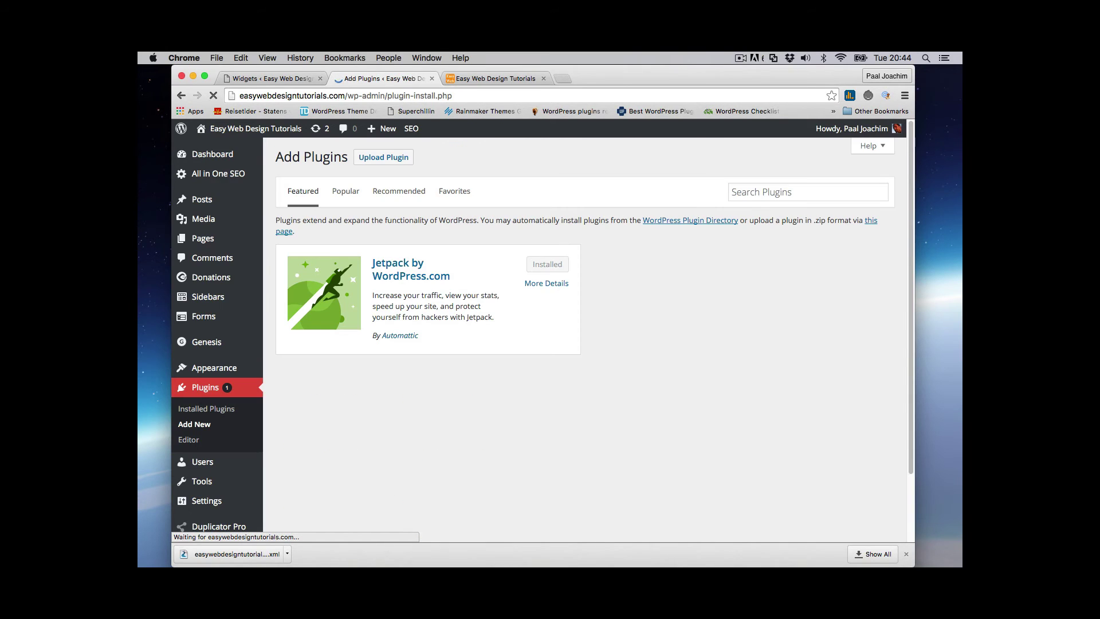
left_click(756, 192)
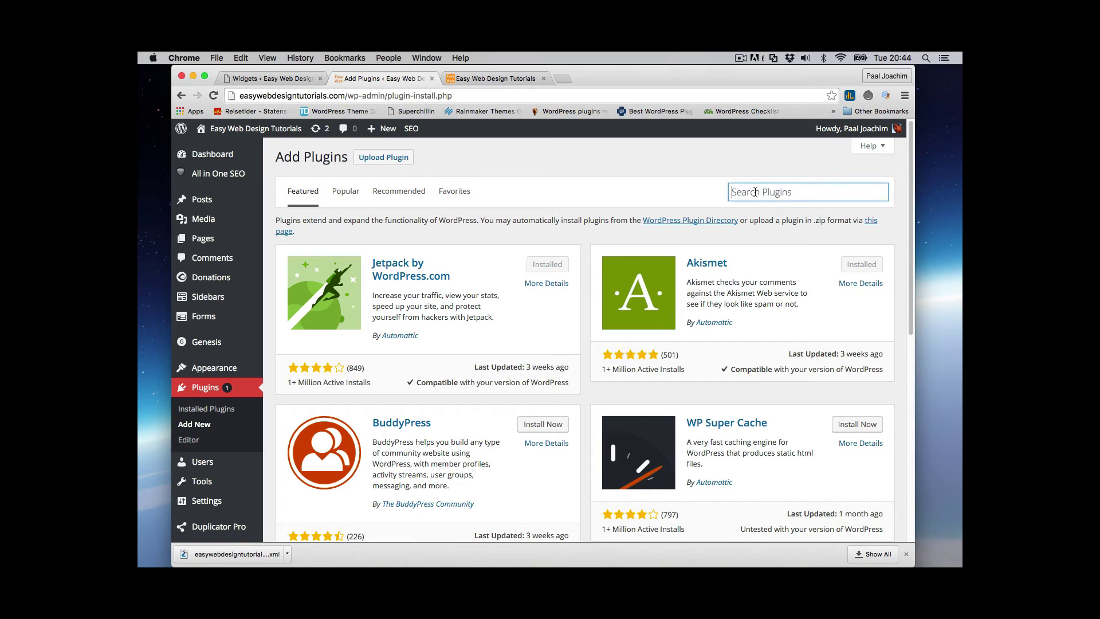
type("wid")
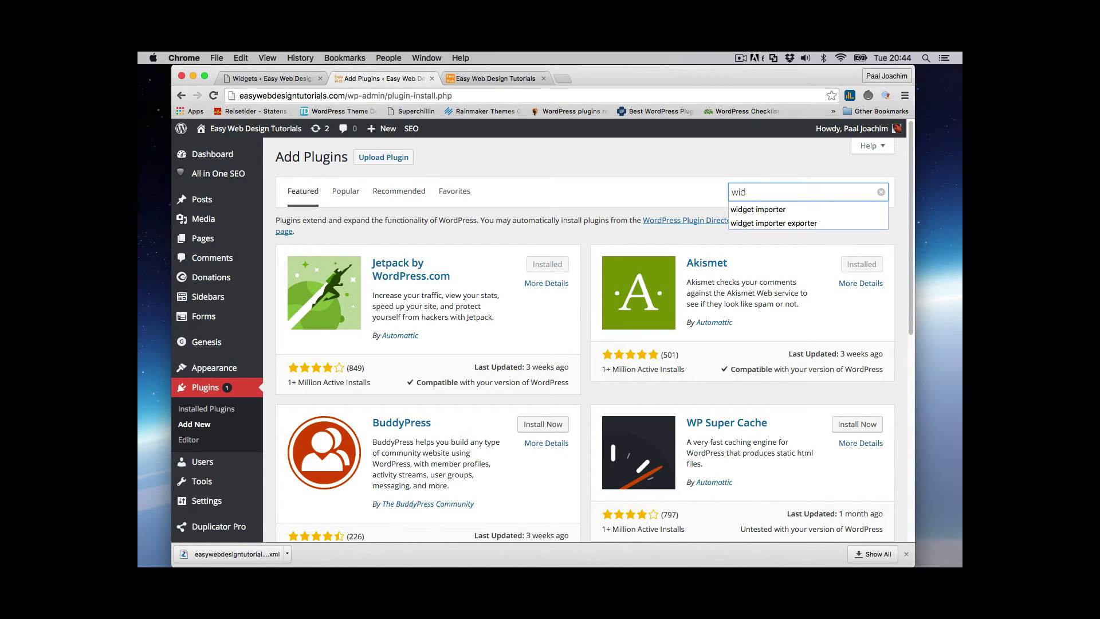
key("Down")
key("Return")
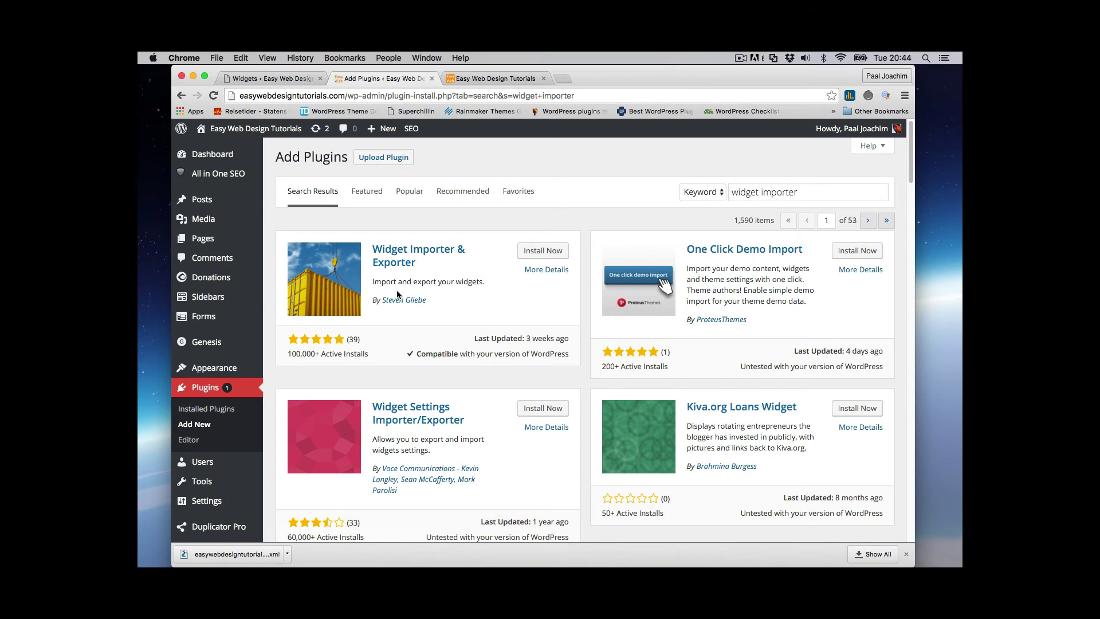
scroll(581, 321, "down", 1)
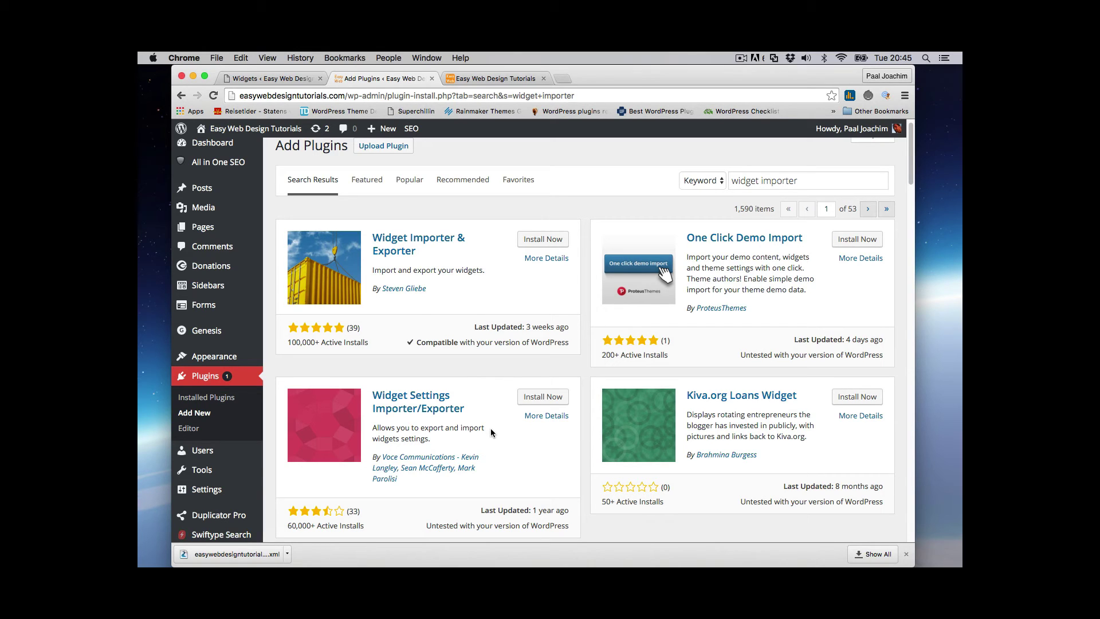
left_click(542, 397)
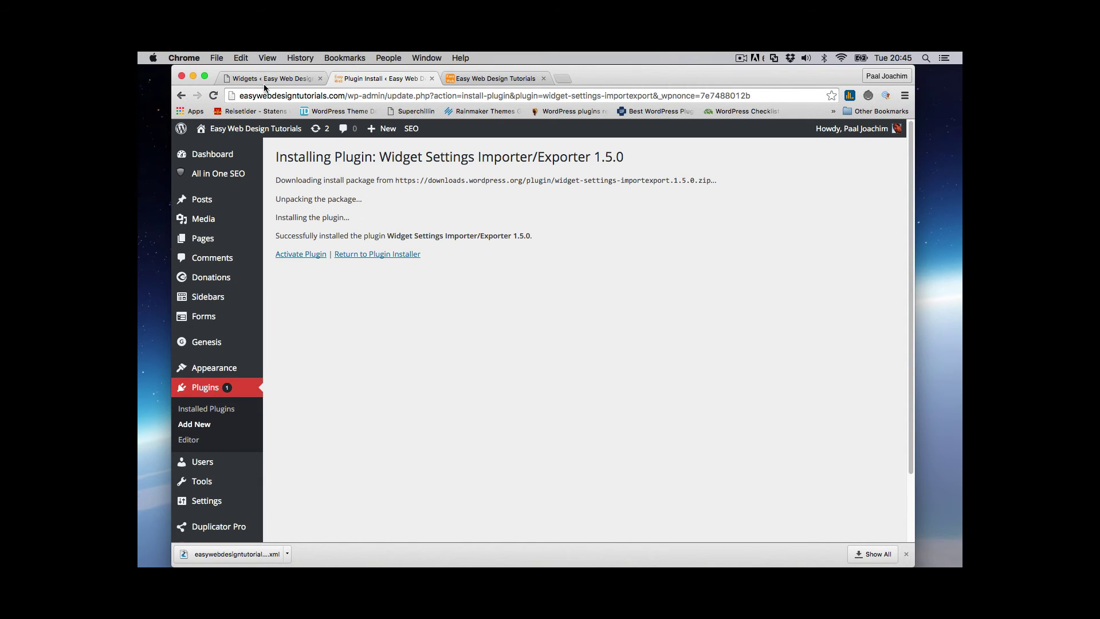
left_click(294, 256)
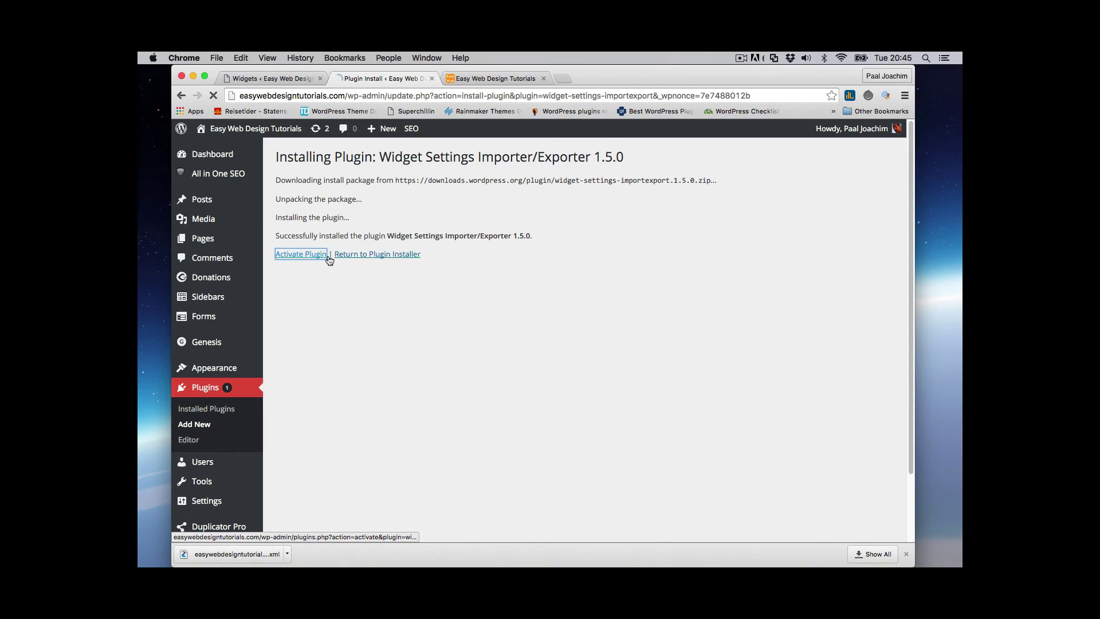
On the local site, find the Widget Settings Importer/Exporter plugin by searching for "widget importer", and install and activate it.
left_click(270, 76)
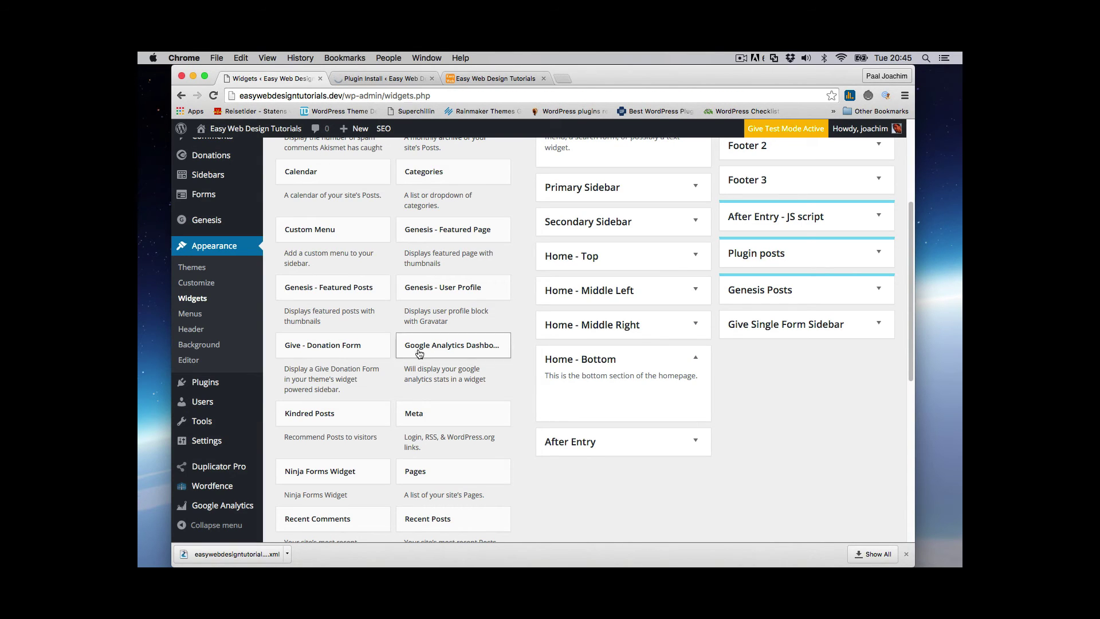
mouse_move(229, 383)
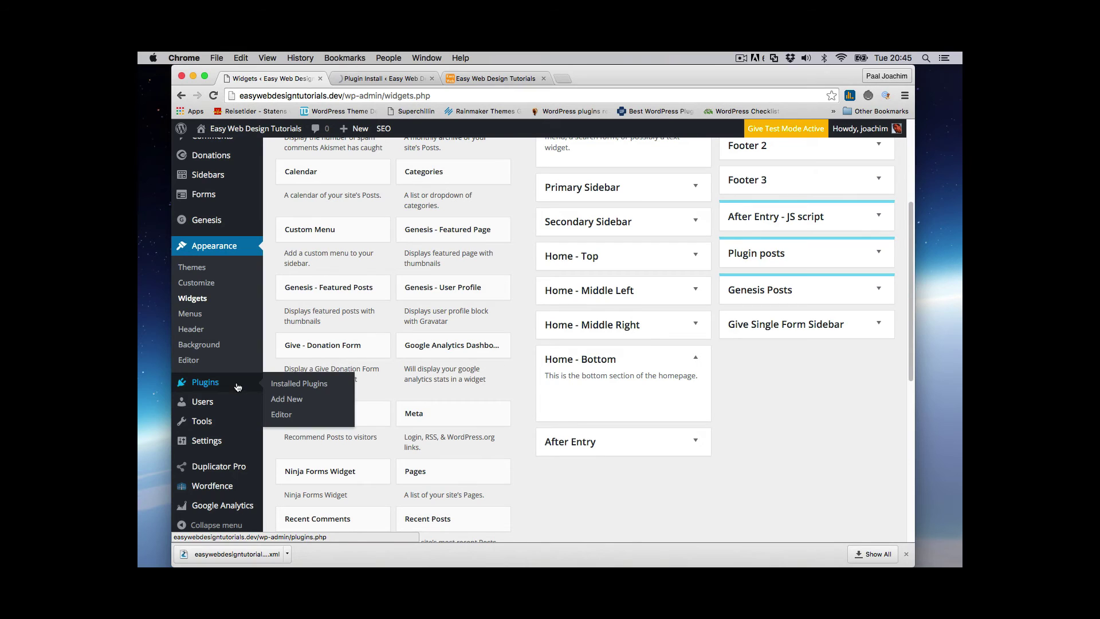
left_click(289, 400)
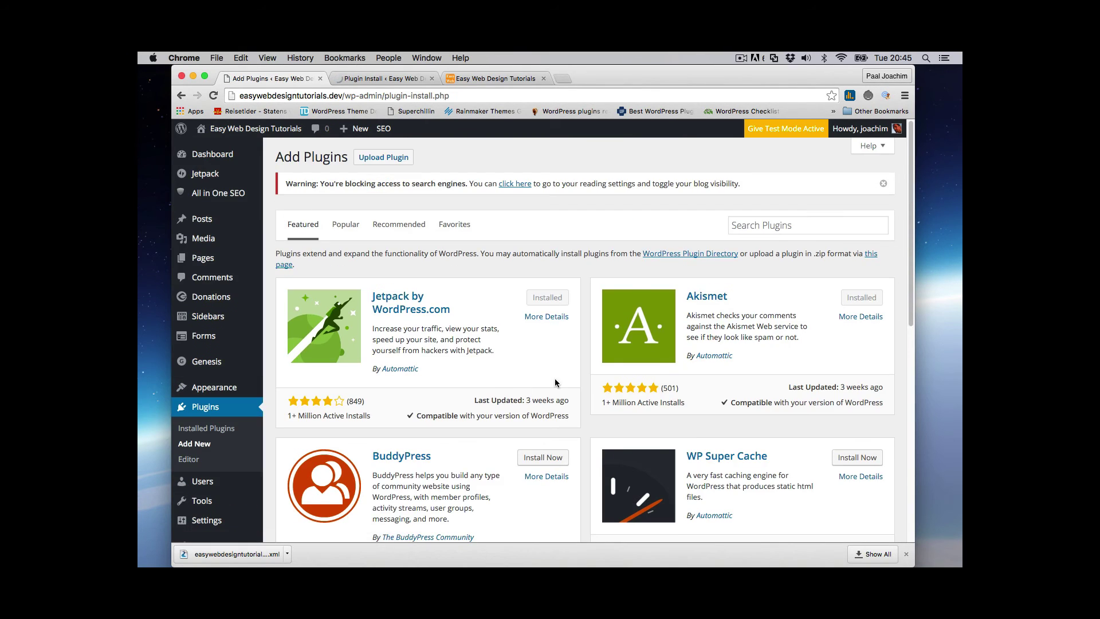
left_click(763, 226)
type("widget importer")
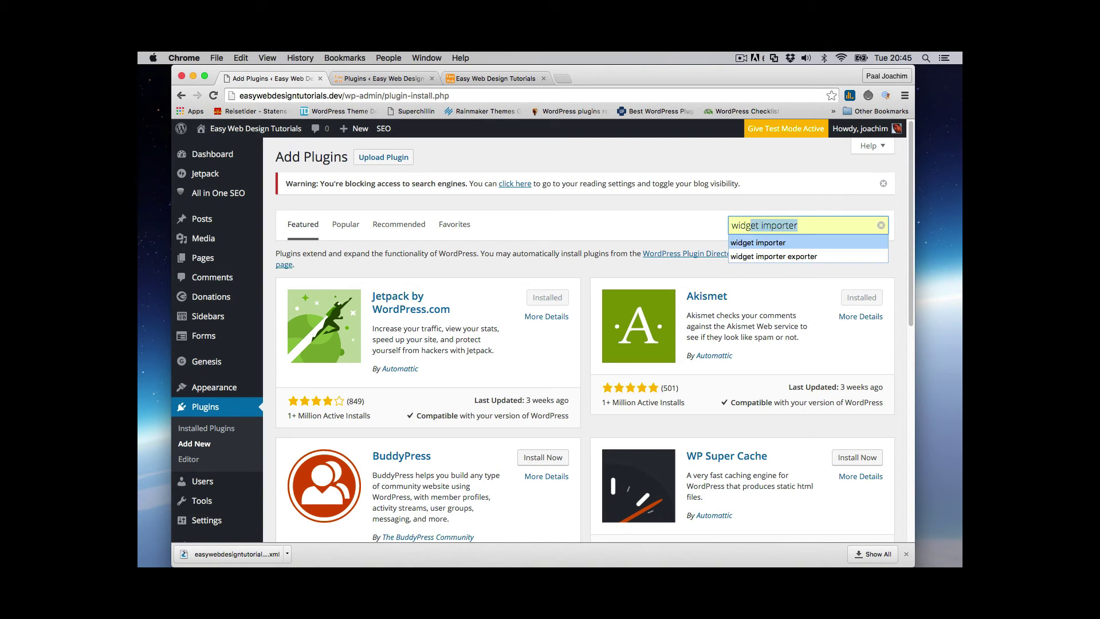
key("Return")
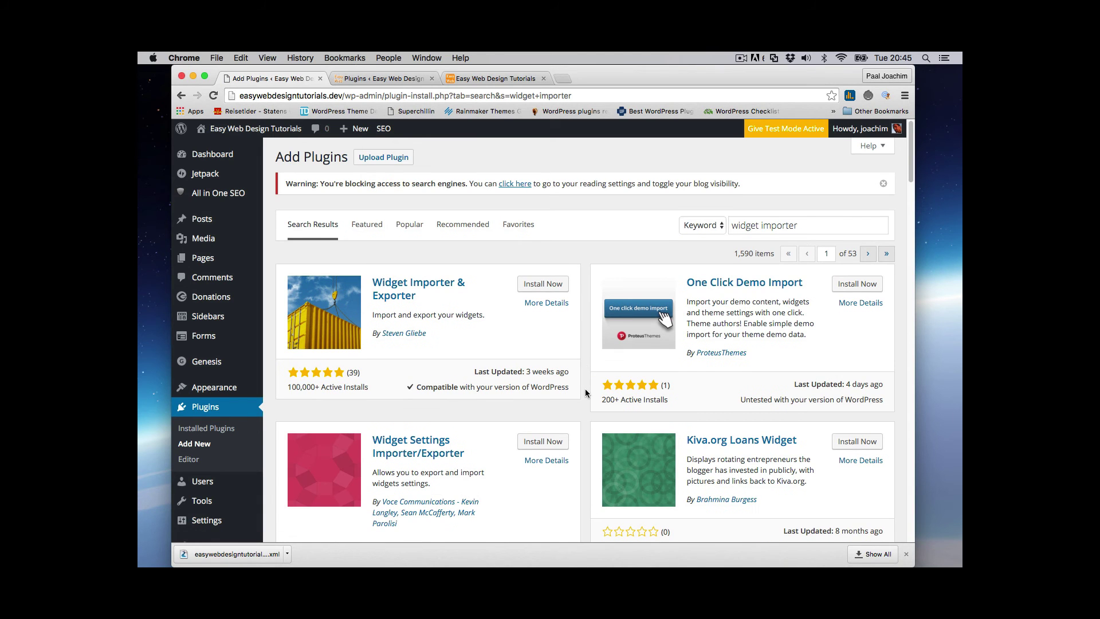
scroll(587, 378, "down", 2)
left_click(538, 406)
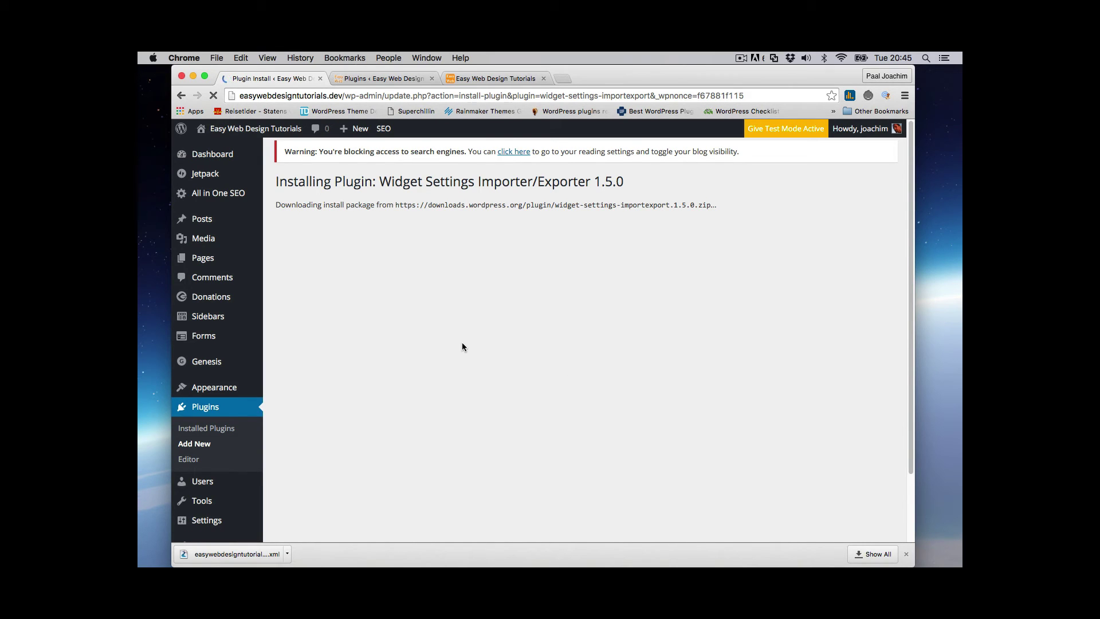
left_click(312, 280)
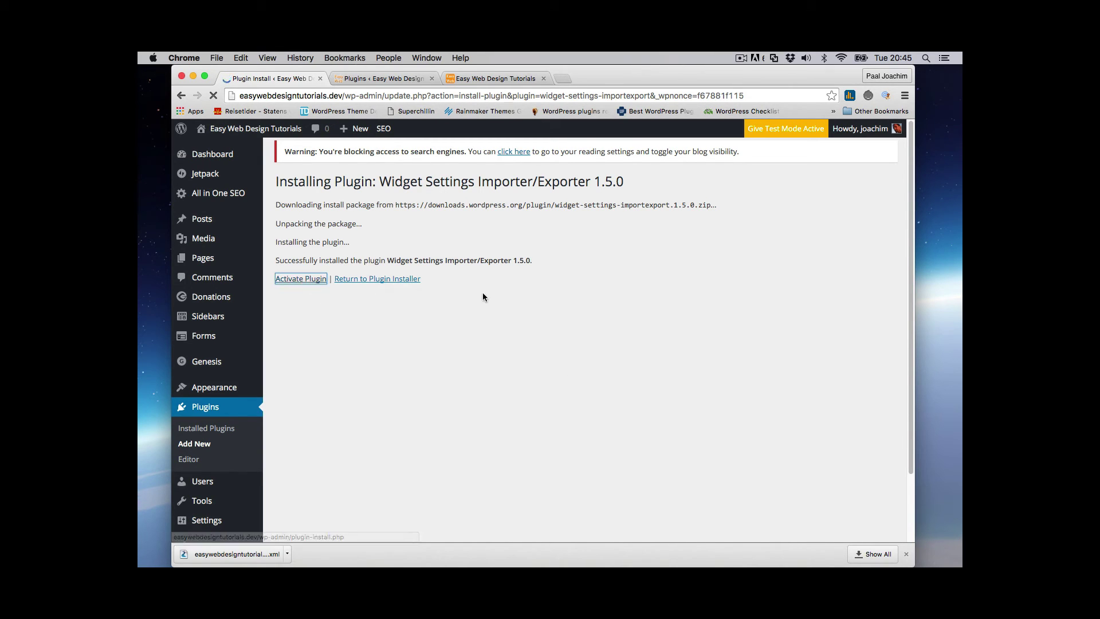
Check the live site's plugin list for the widget import/export plugin and open the Widget Settings Export tool.
left_click(383, 77)
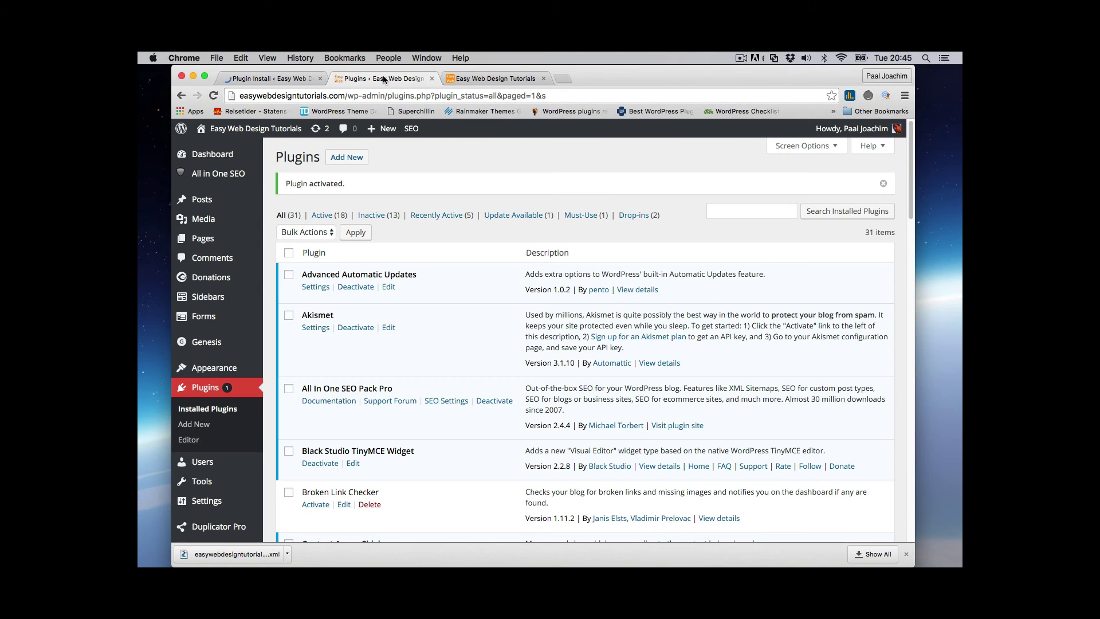
scroll(491, 339, "down", 5)
scroll(491, 339, "down", 15)
scroll(491, 339, "down", 8)
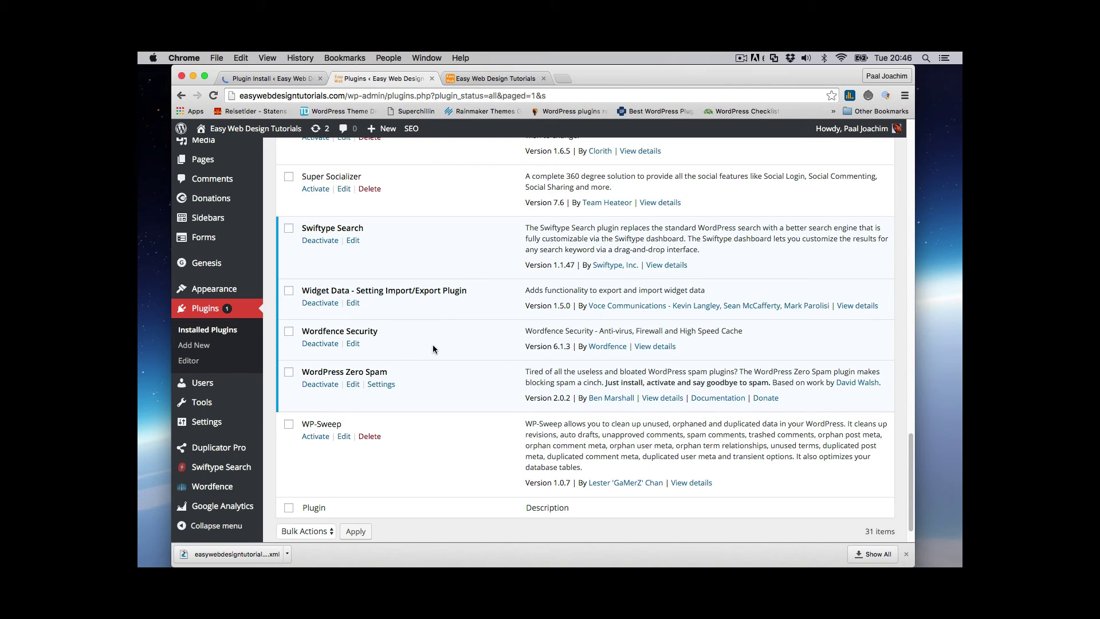
mouse_move(236, 404)
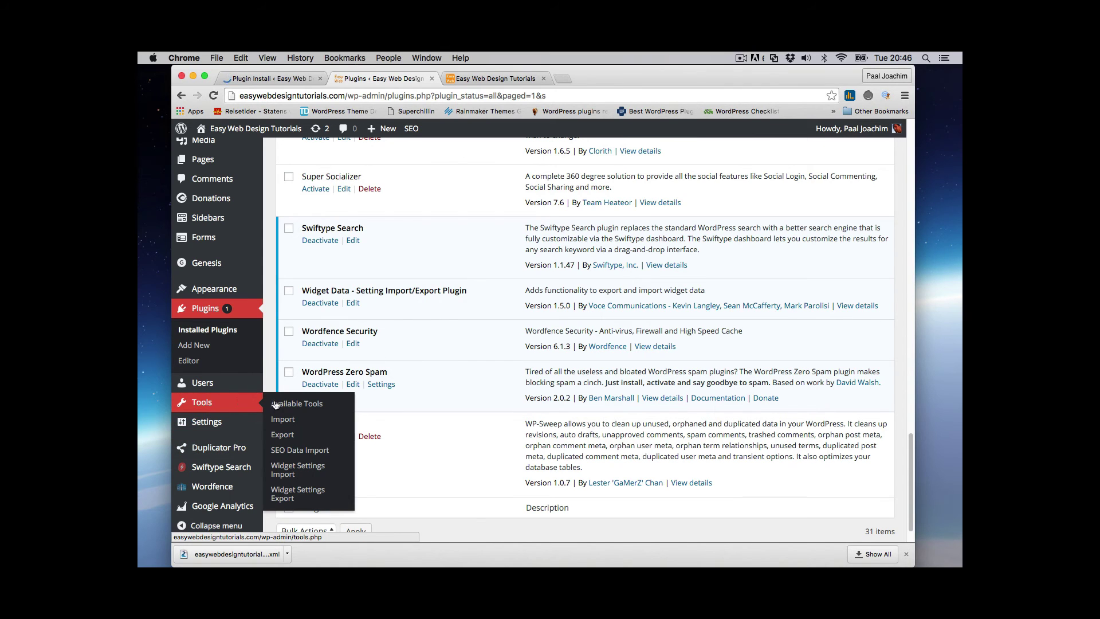
left_click(287, 496)
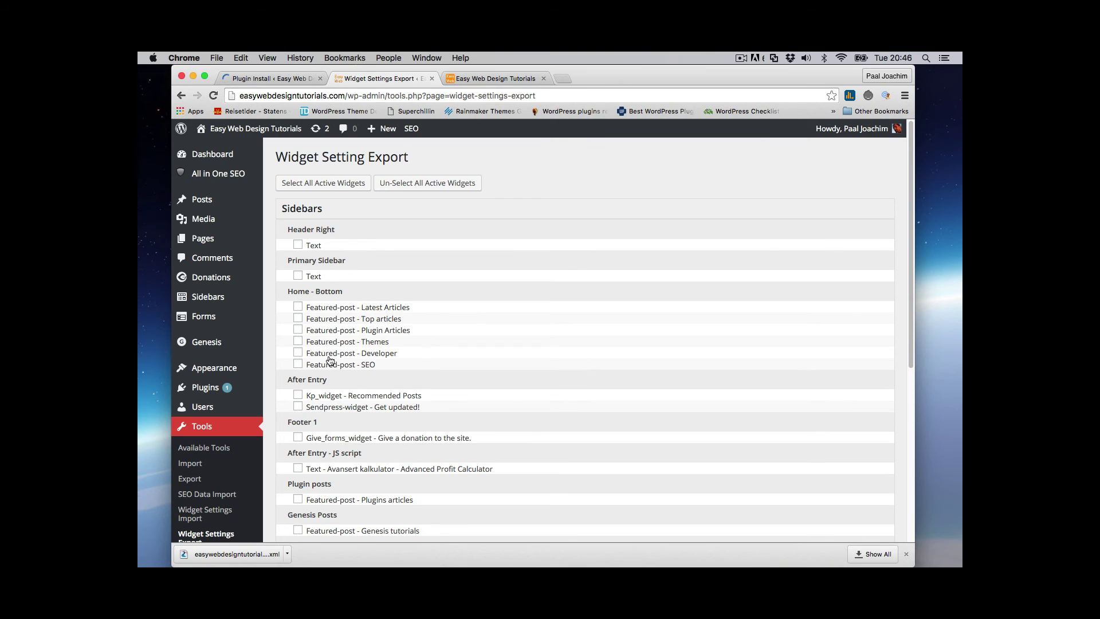
Select all active widgets on the live site and export their widget settings to a file.
scroll(495, 359, "down", 3)
scroll(495, 359, "up", 3)
left_click(320, 183)
scroll(550, 384, "down", 2)
scroll(562, 404, "down", 9)
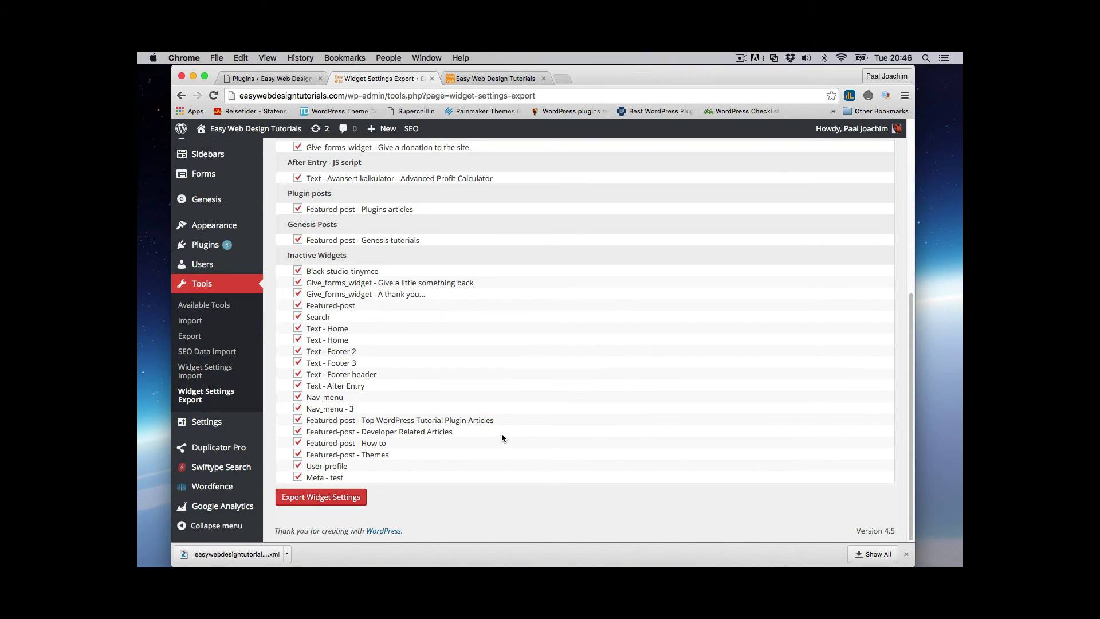
left_click(344, 497)
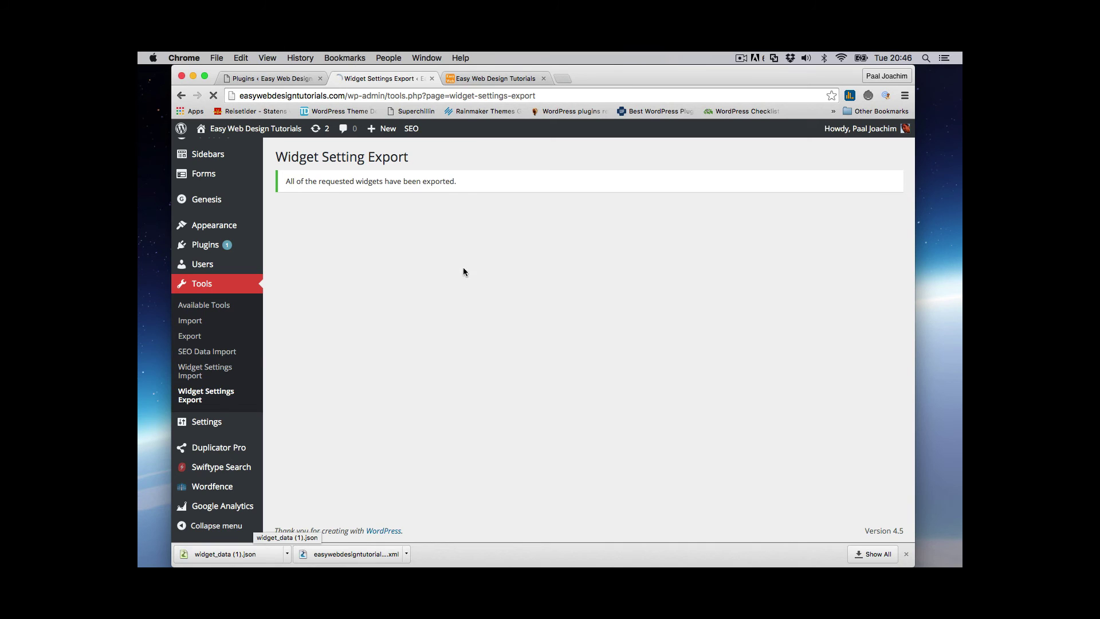
Switch to the local .dev site and open its Widget Settings Import tool.
left_click(287, 81)
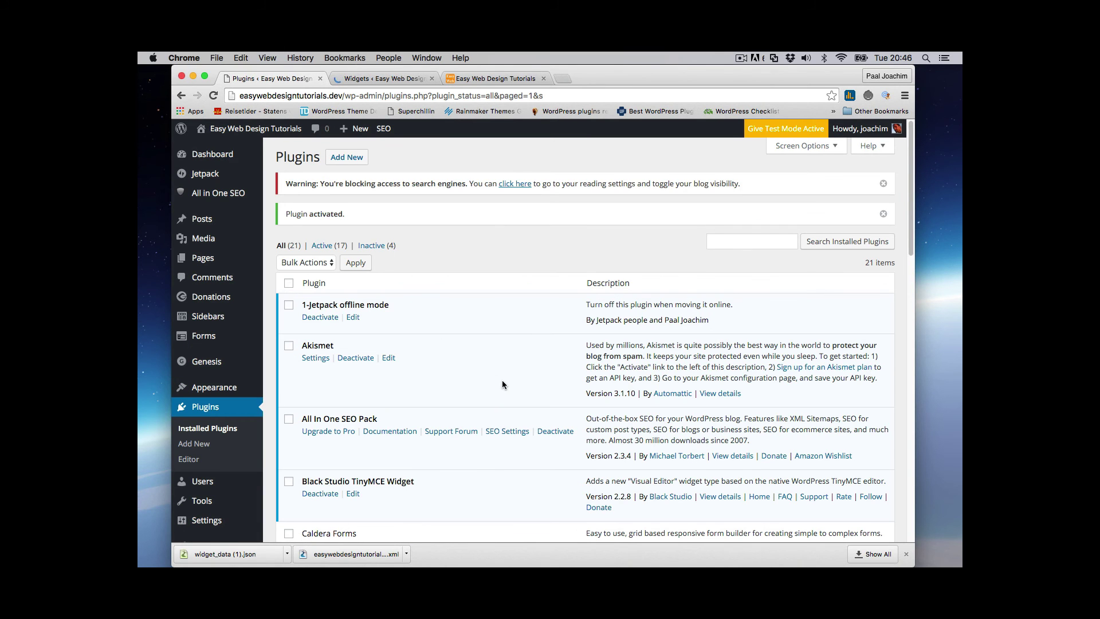
scroll(461, 383, "down", 2)
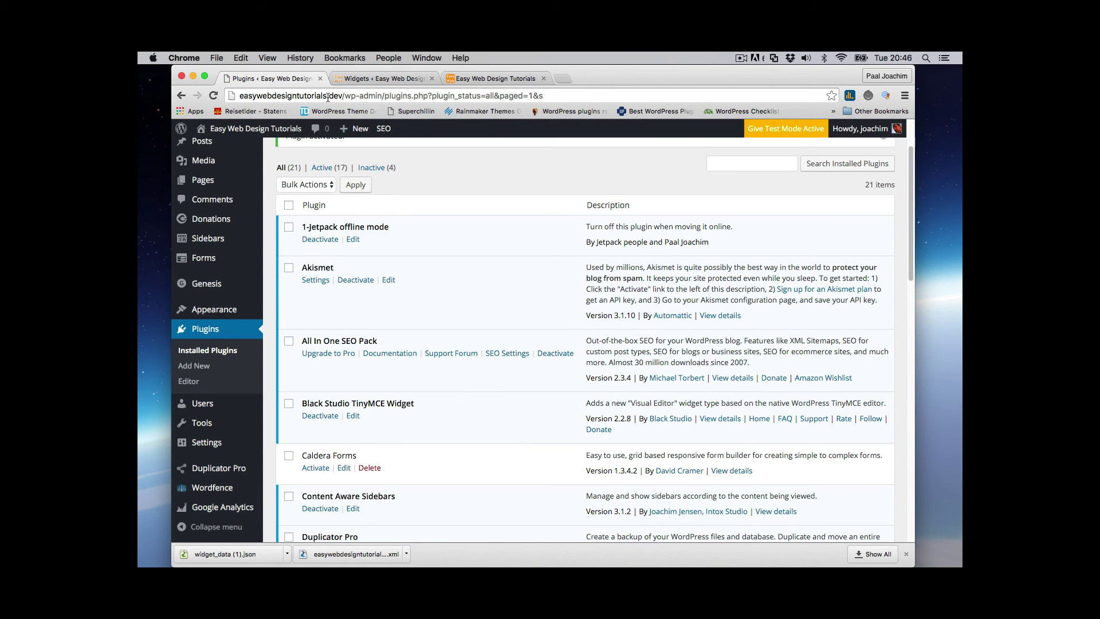
left_click_drag(327, 95, 341, 95)
mouse_move(201, 423)
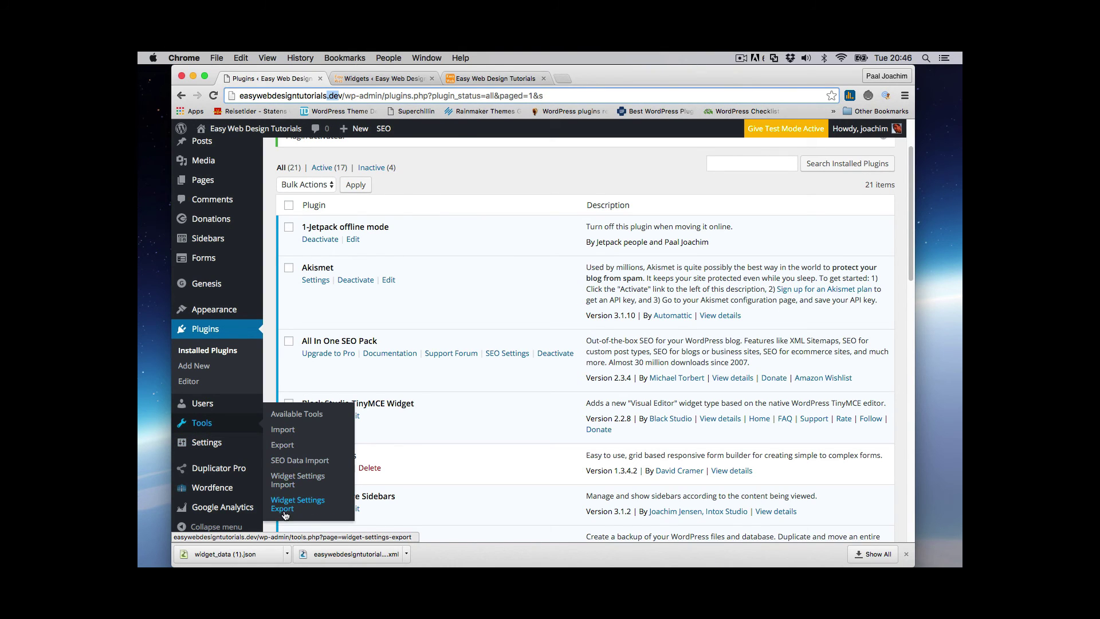
left_click(285, 485)
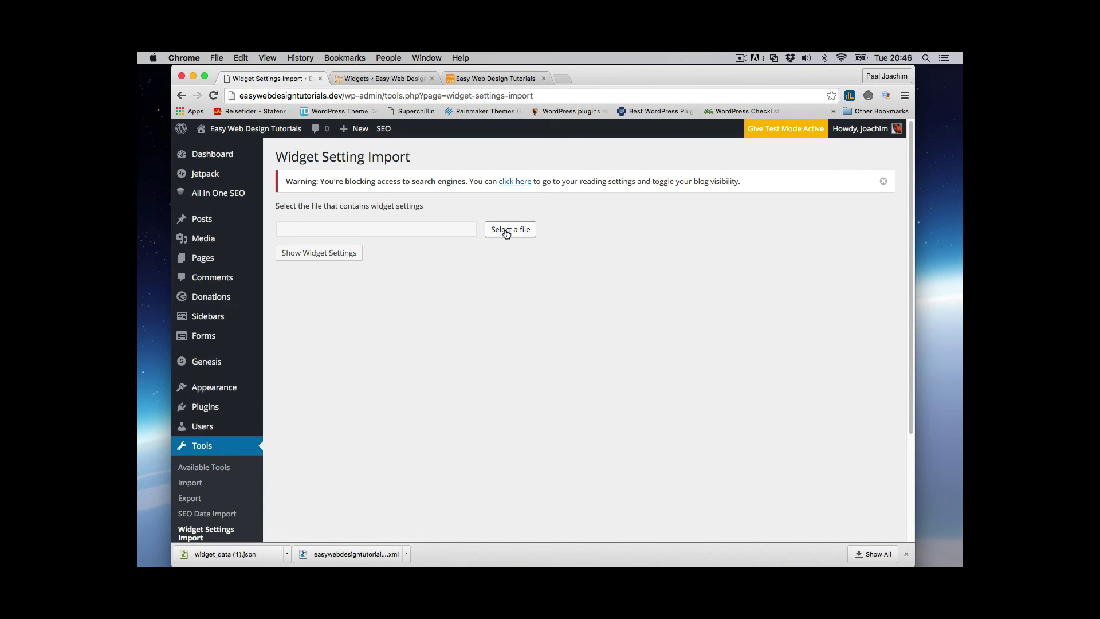
Load widget_data (1).json from the Downloads folder and show the widget settings it contains.
left_click(500, 235)
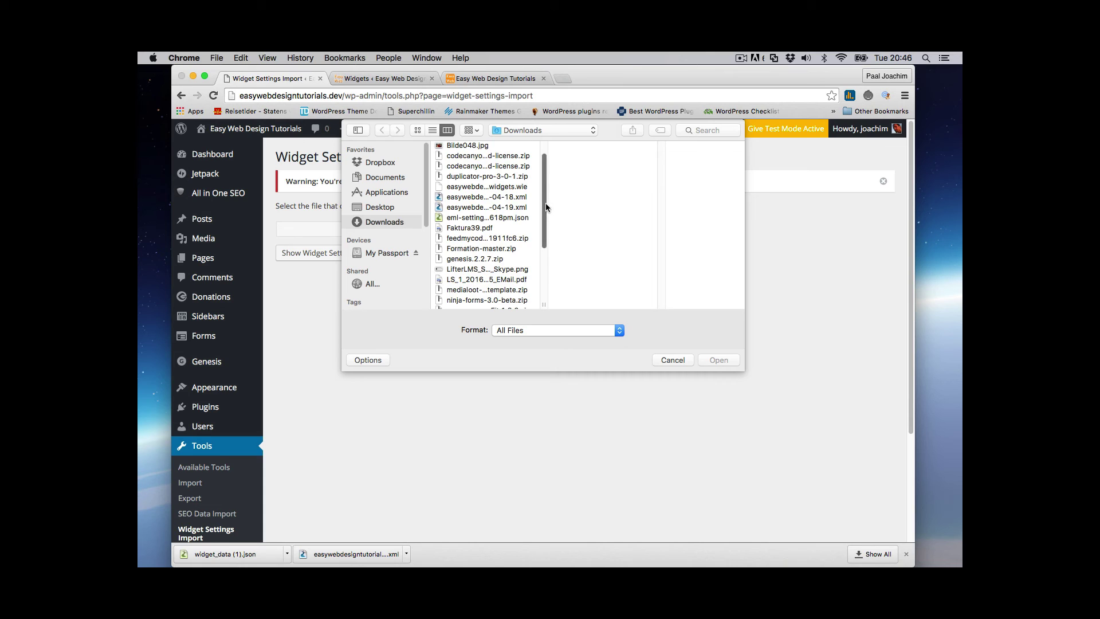
scroll(534, 270, "down", 5)
left_click(477, 294)
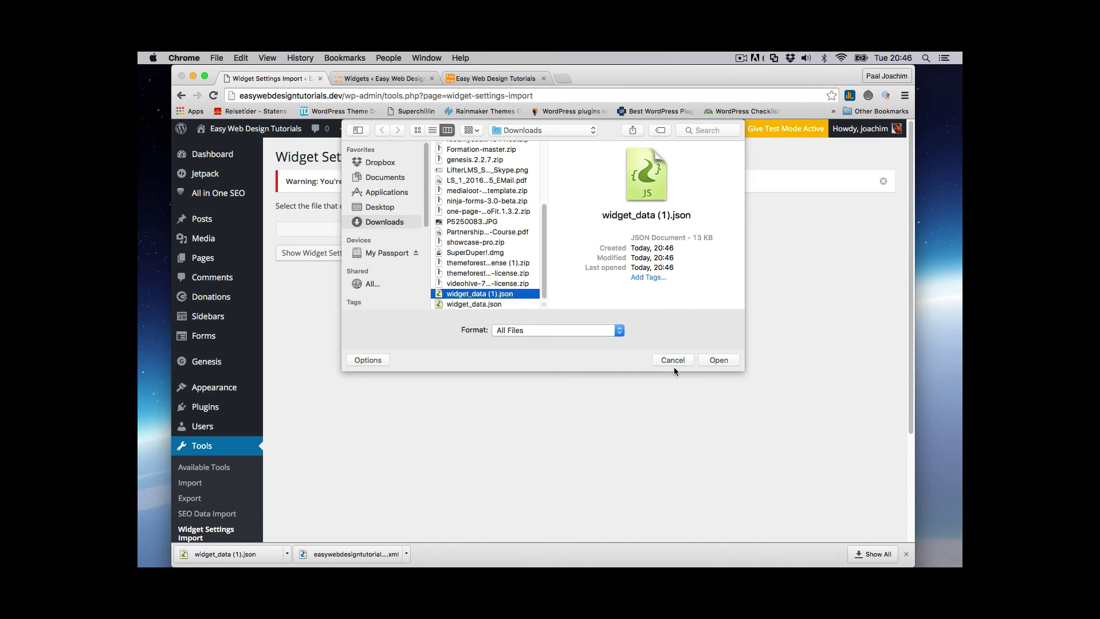
left_click(719, 360)
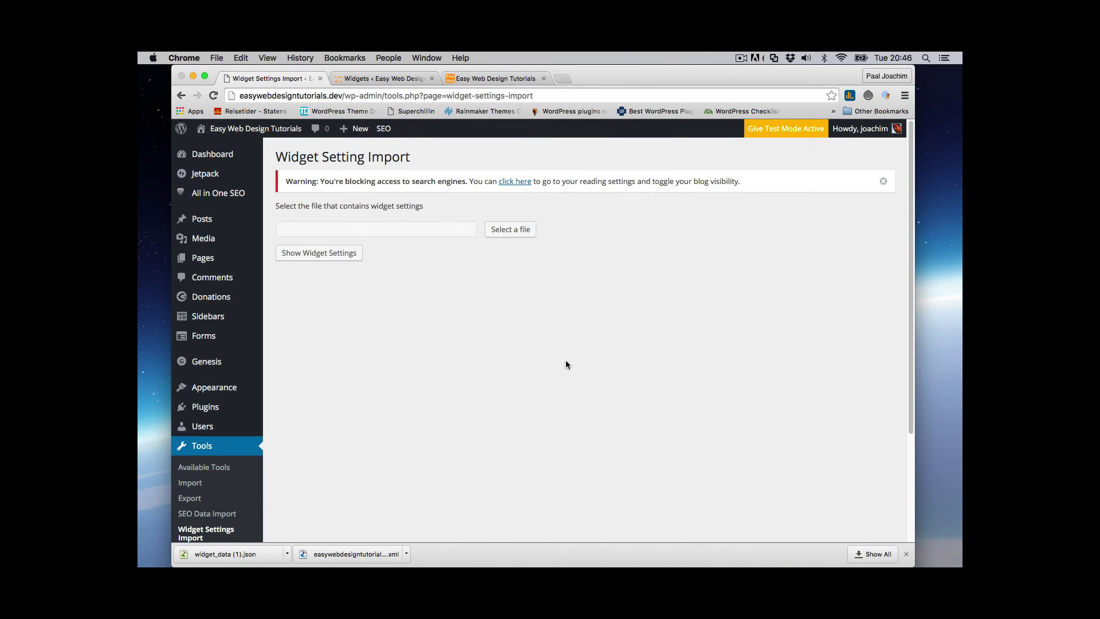
left_click(307, 254)
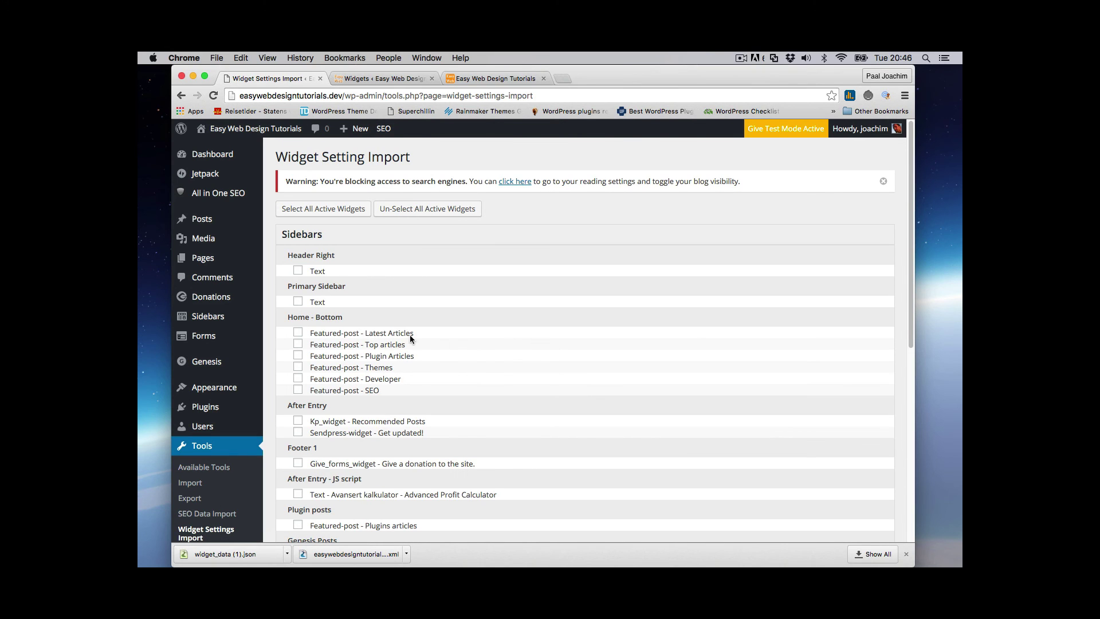
Select all active widgets and import their settings with Clear Current Widgets Before Import enabled.
left_click(321, 210)
scroll(550, 400, "down", 6)
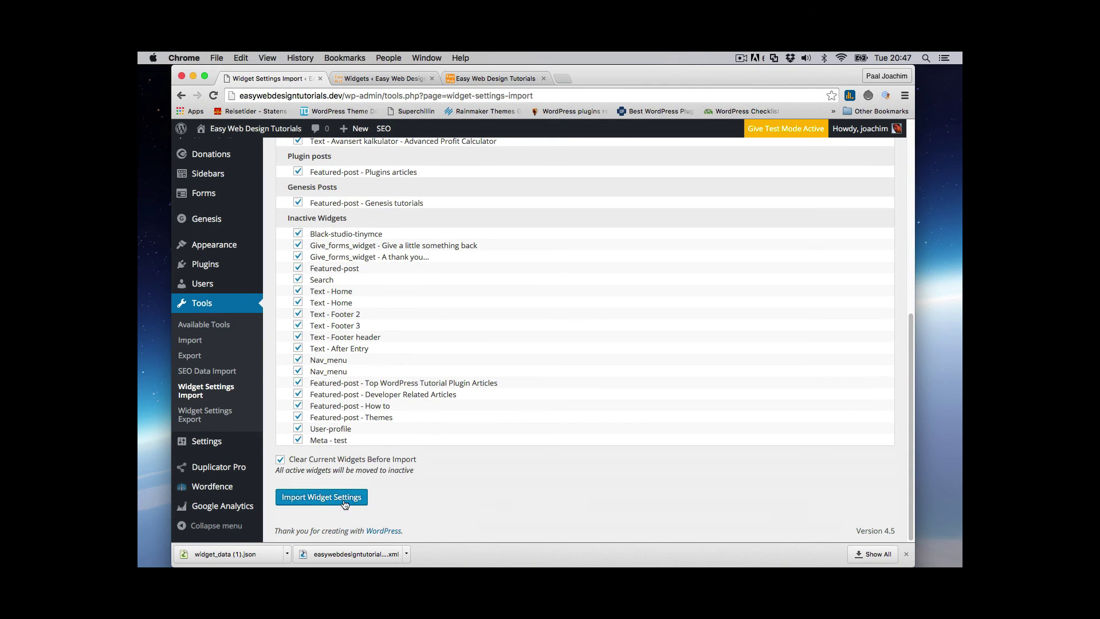
left_click(344, 503)
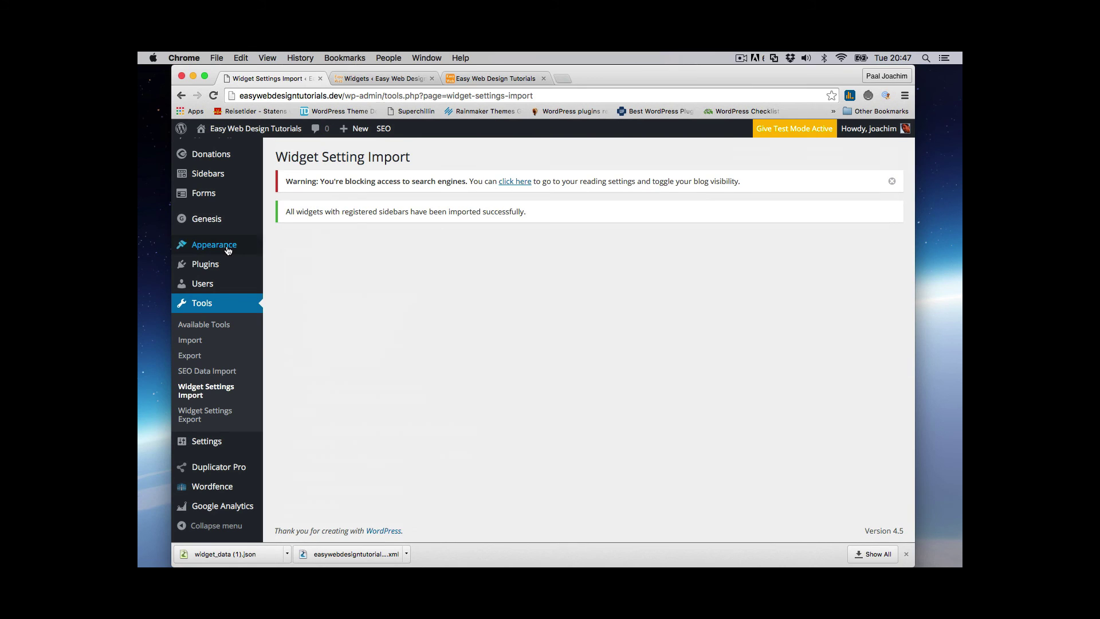
Check the imported widgets in the local site's Home - Bottom area and dismiss the Black Studio TinyMCE Widget notice.
mouse_move(229, 247)
left_click(288, 279)
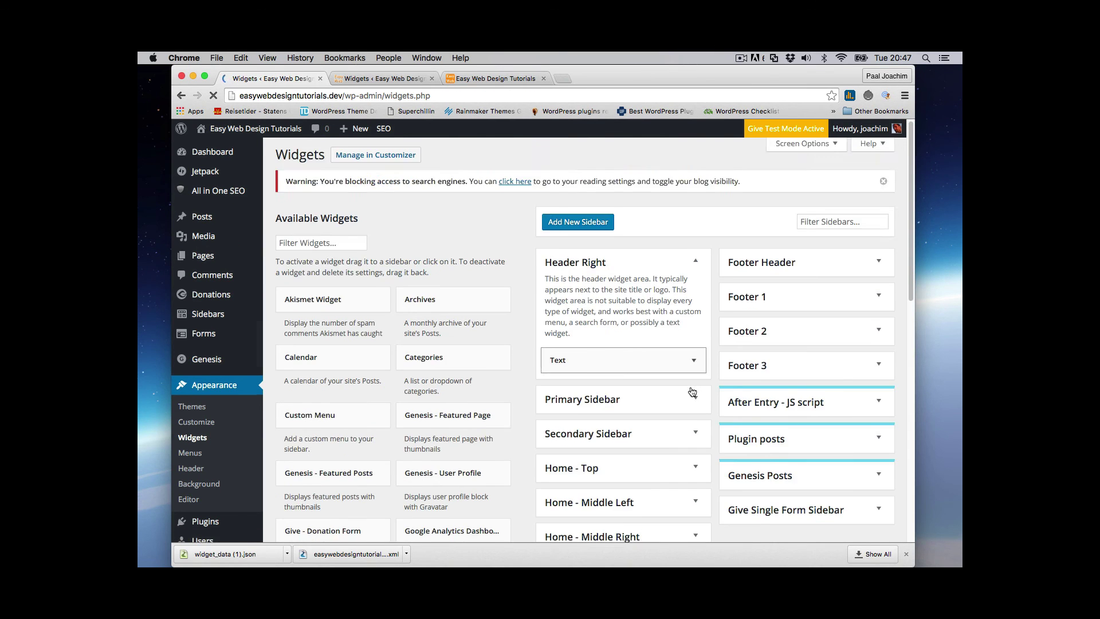
scroll(693, 396, "down", 5)
left_click(697, 398)
scroll(697, 402, "down", 6)
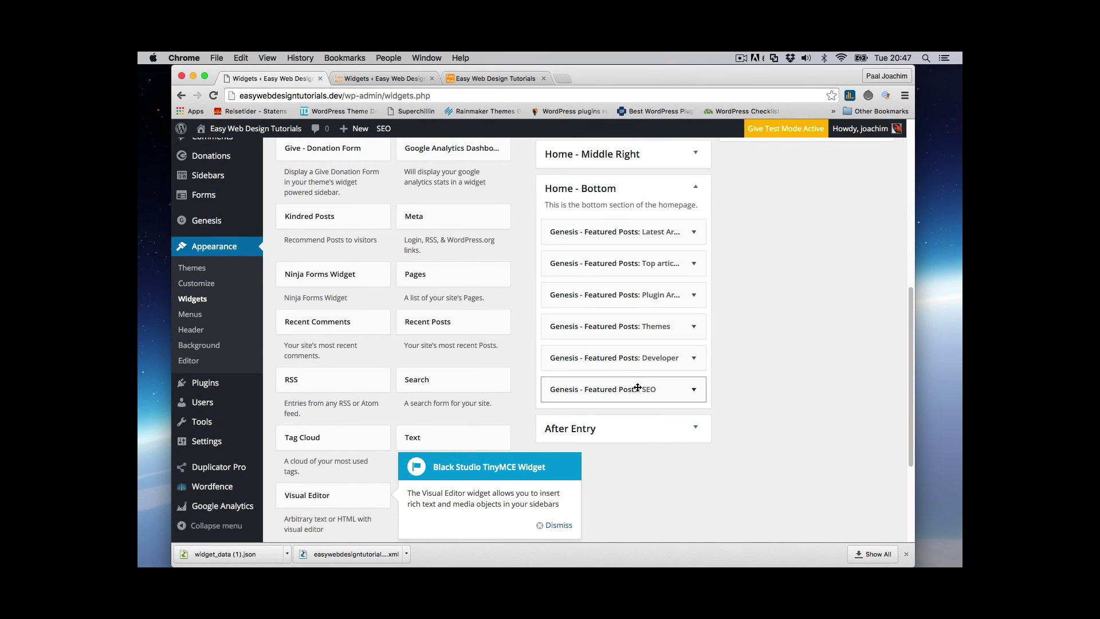
scroll(611, 510, "down", 1)
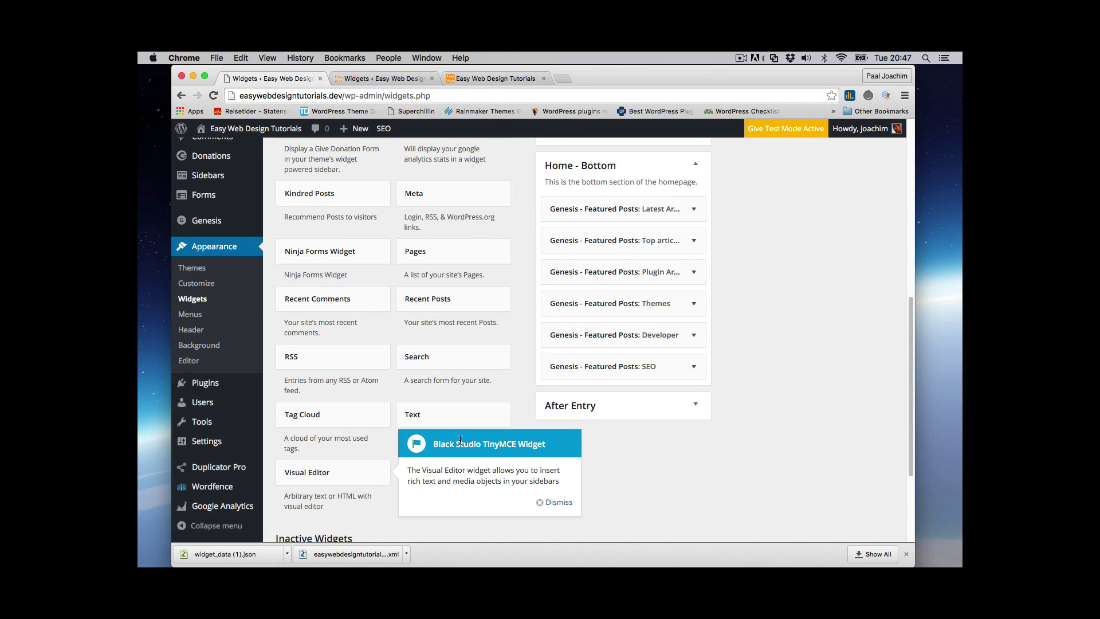
left_click(559, 503)
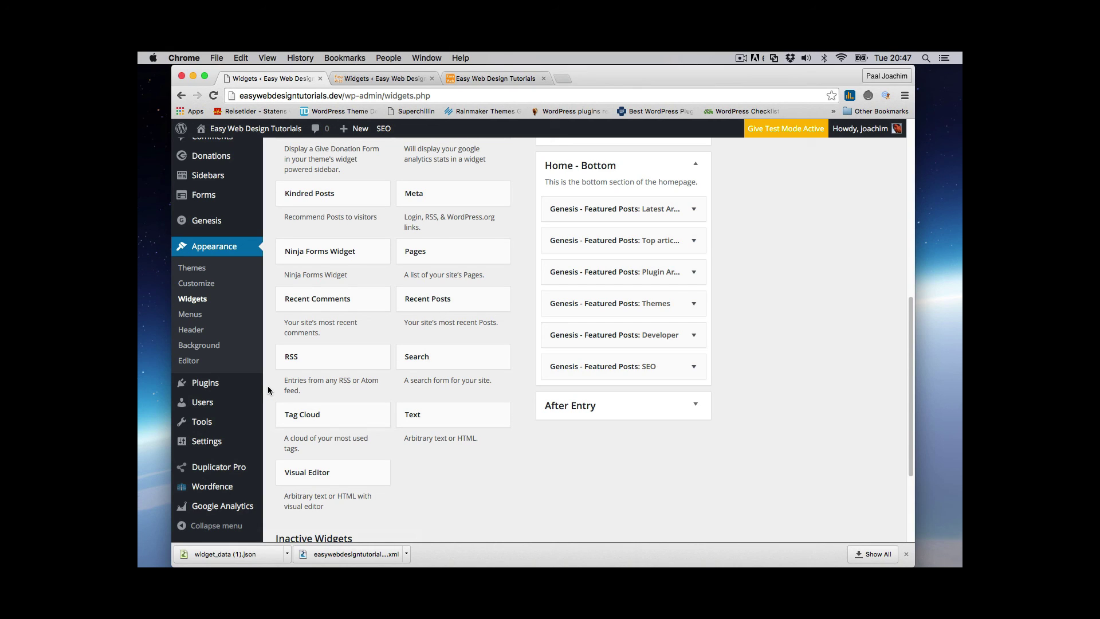
Open the local site's Reading settings and set the front page to display a static page.
scroll(267, 387, "down", 1)
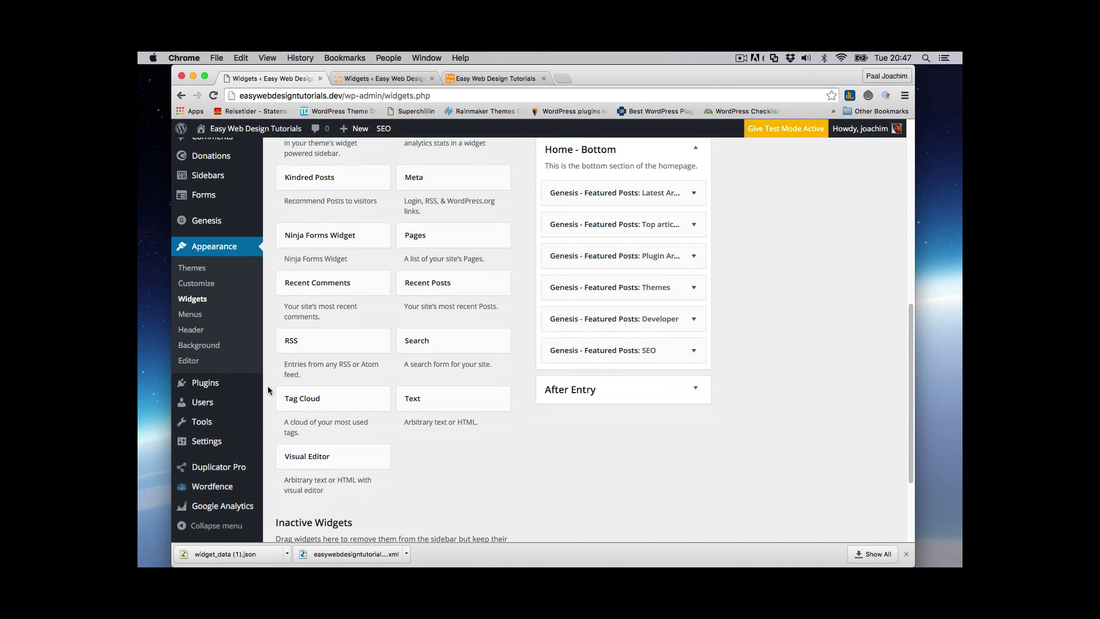
mouse_move(237, 441)
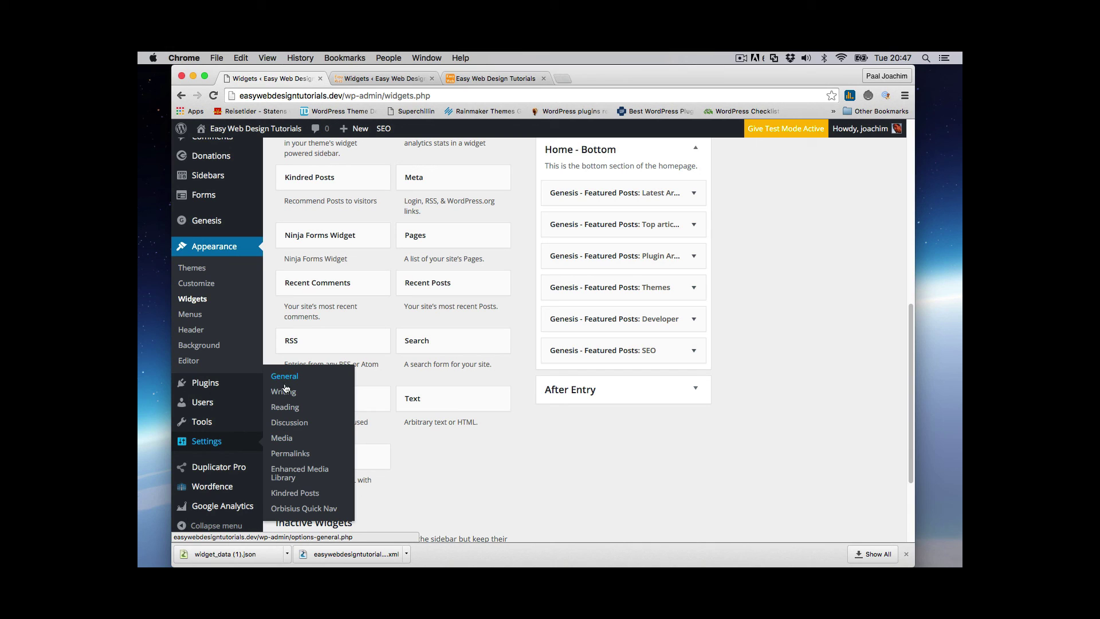
left_click(285, 408)
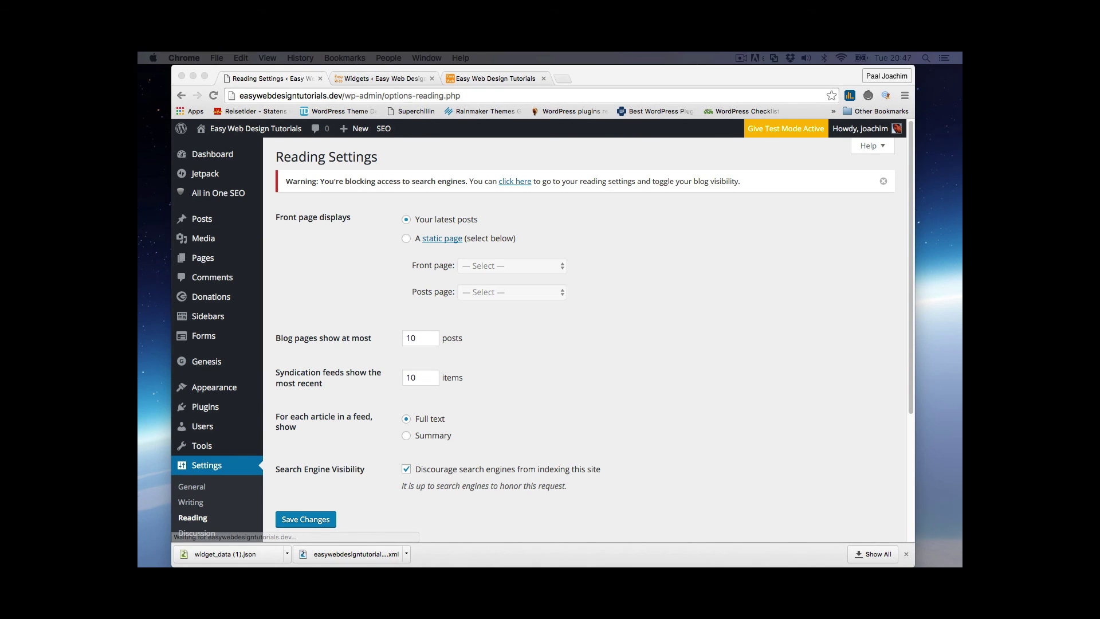
left_click(407, 238)
left_click(406, 239)
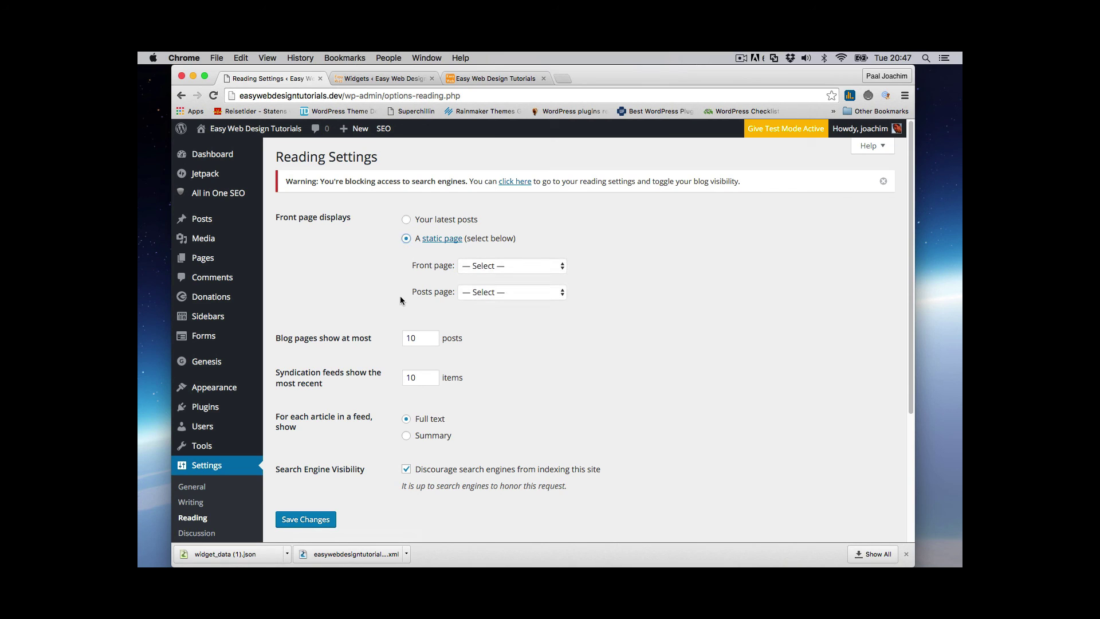
Assign Home as the front page and Blog as the posts page, and save the reading settings.
left_click(564, 270)
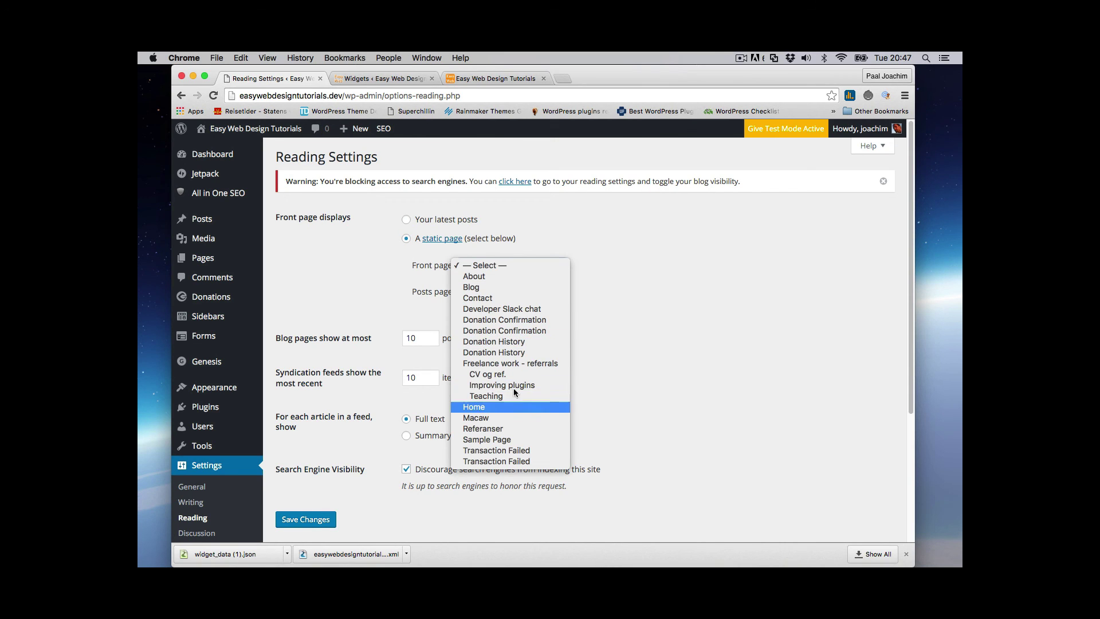
left_click(507, 407)
left_click(561, 294)
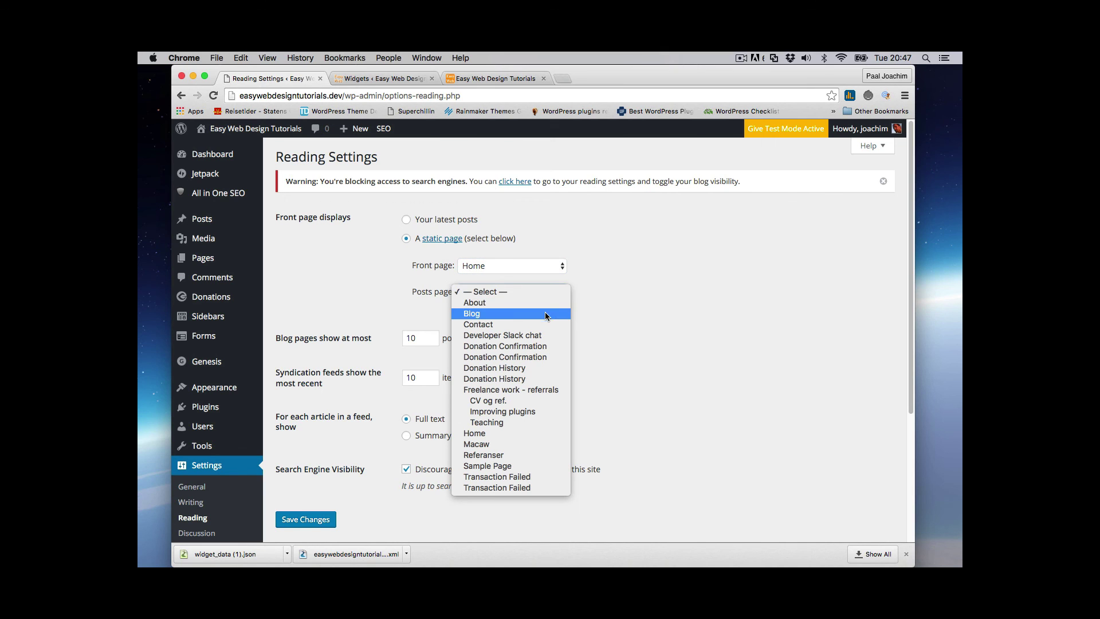
left_click(545, 312)
scroll(367, 441, "down", 1)
left_click(307, 496)
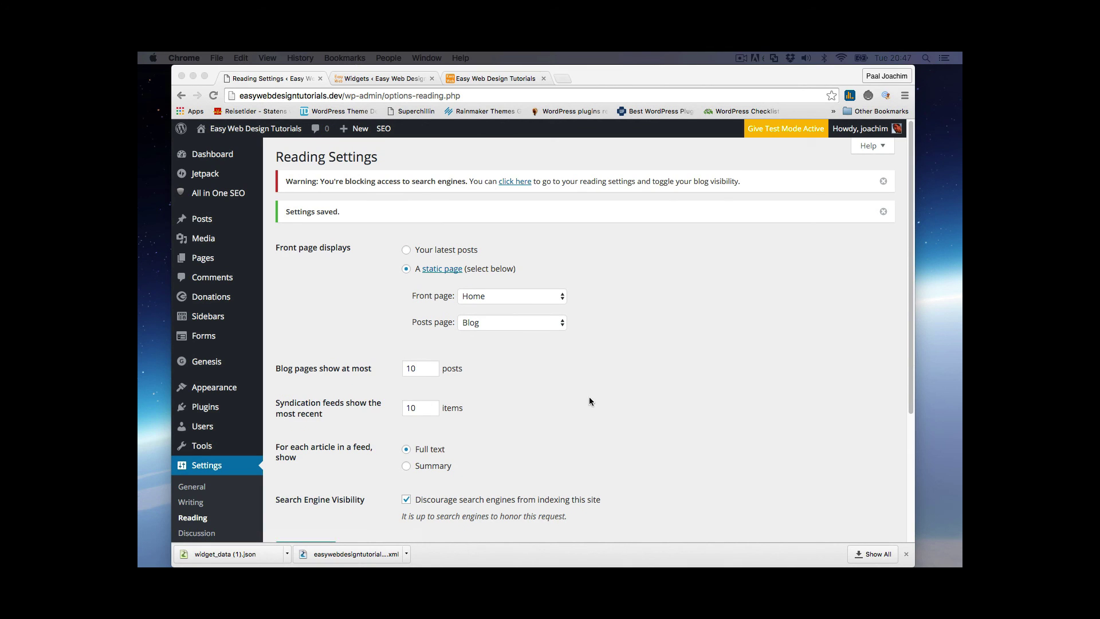
Open the Genesis Theme Settings page on the local site.
left_click(362, 321)
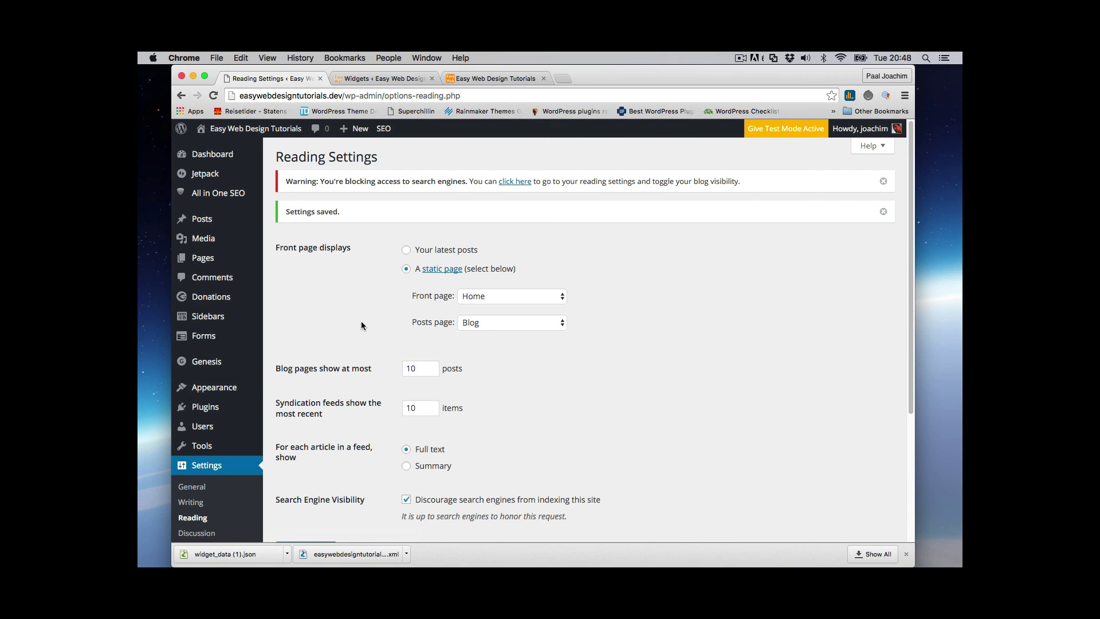
mouse_move(236, 366)
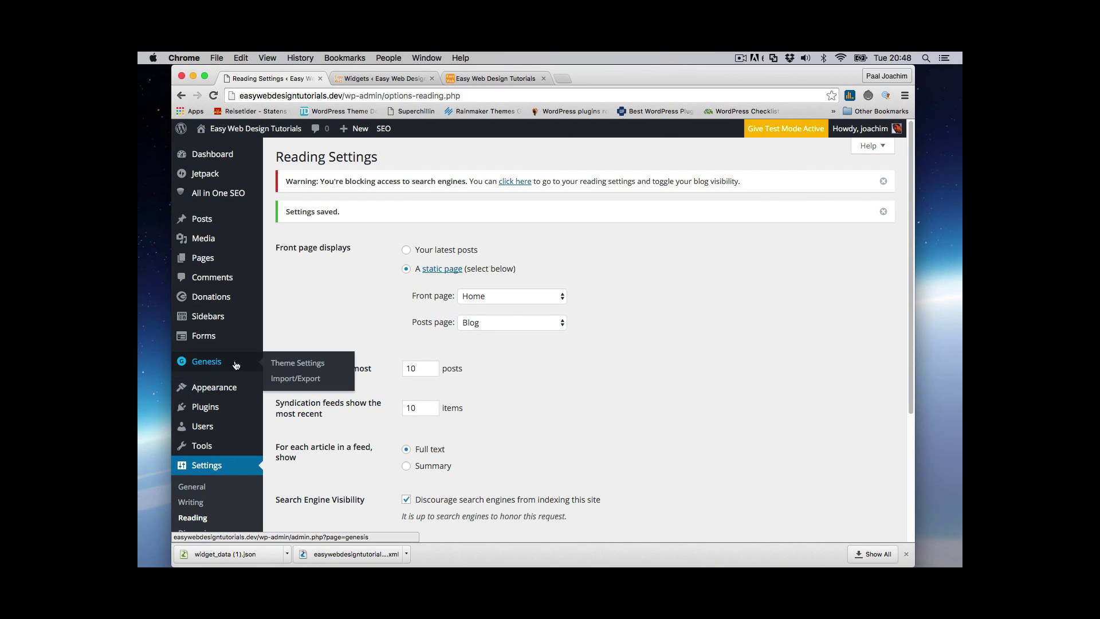
left_click(293, 365)
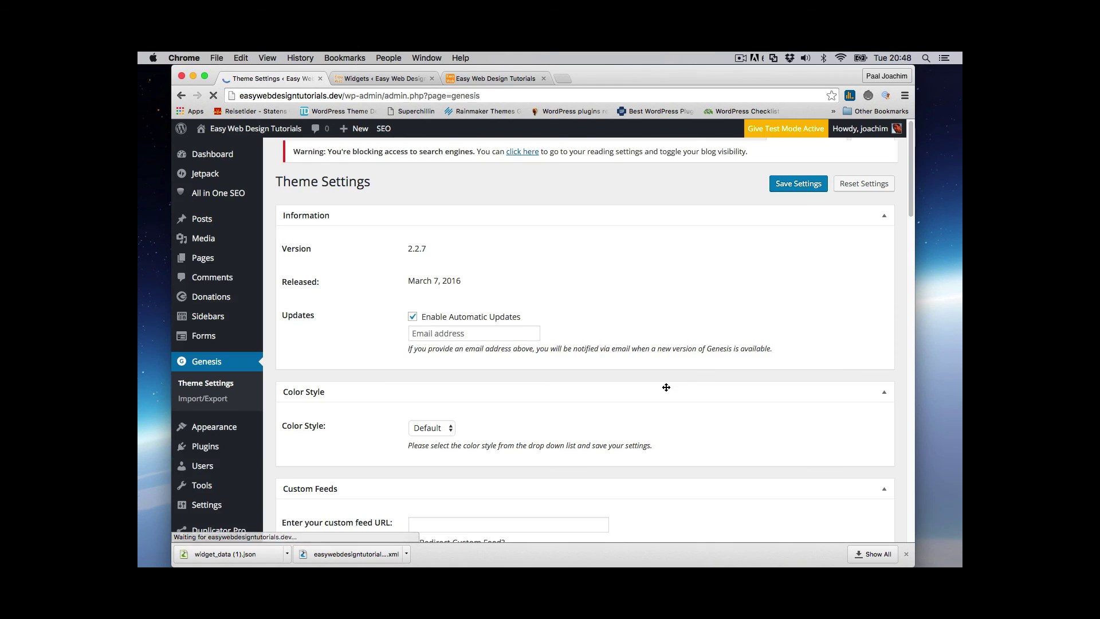